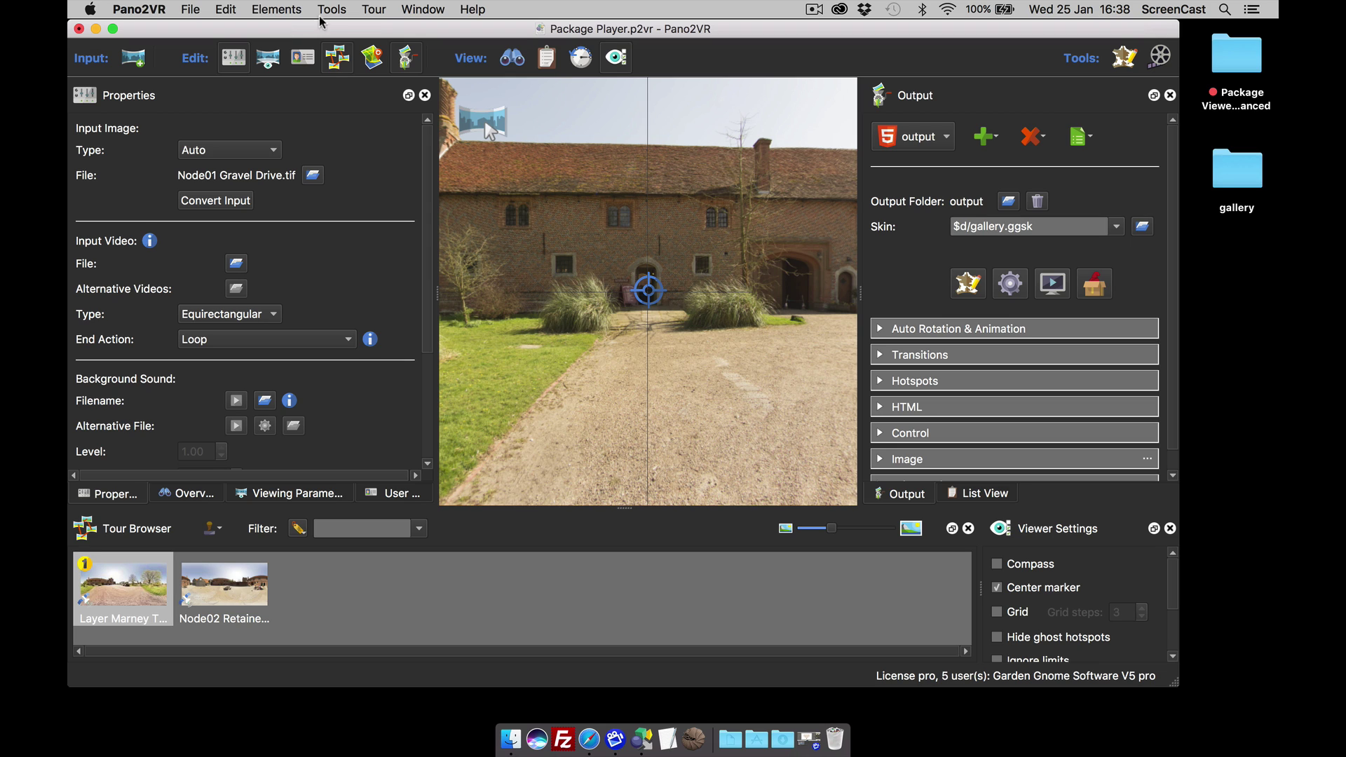
click(1060, 286)
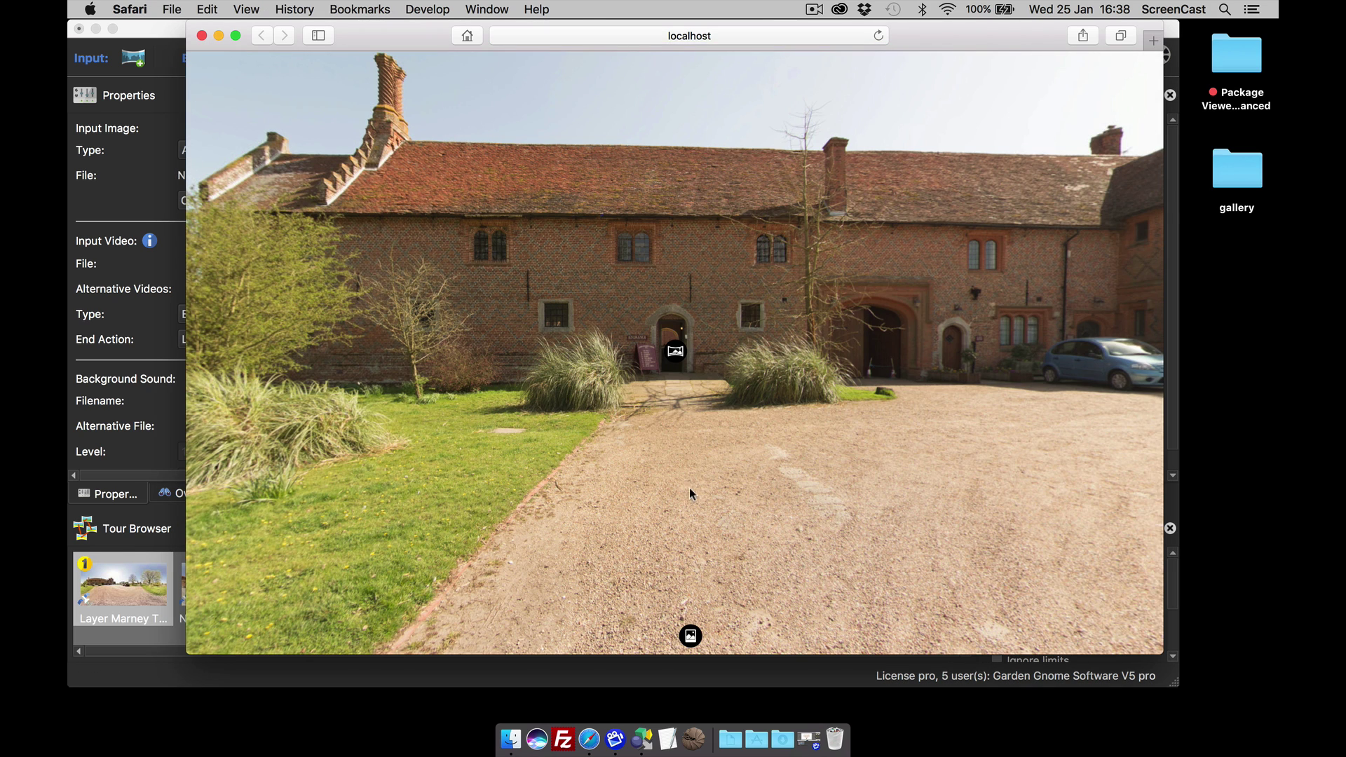
drag(690, 493, 705, 416)
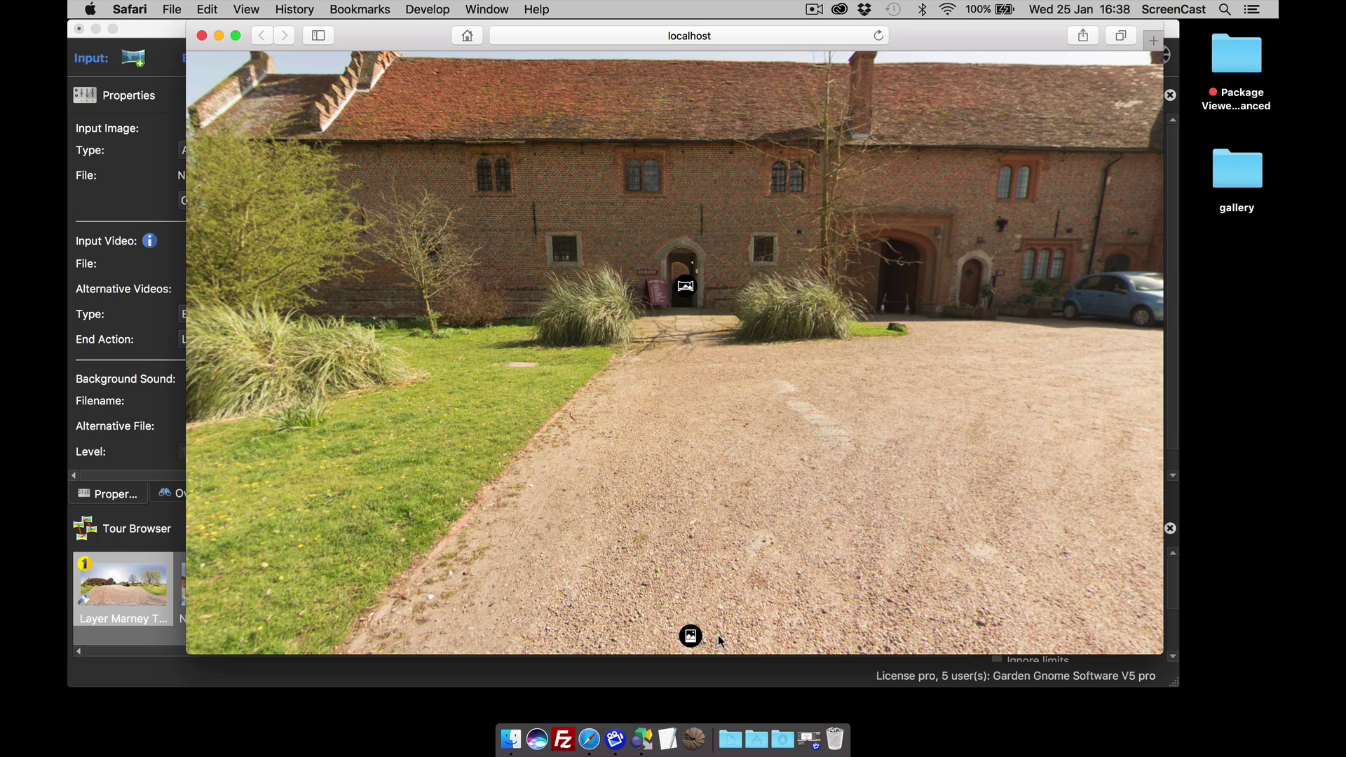
click(692, 637)
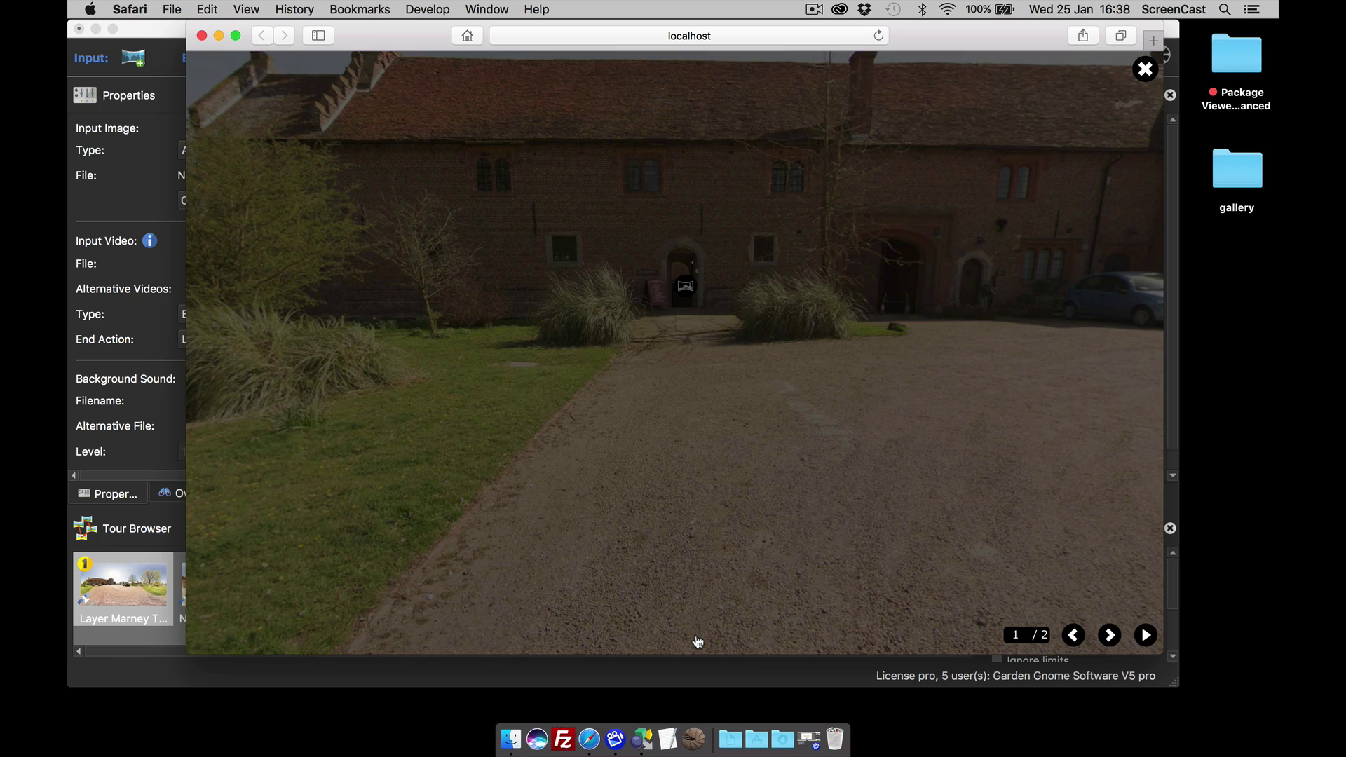
click(1147, 69)
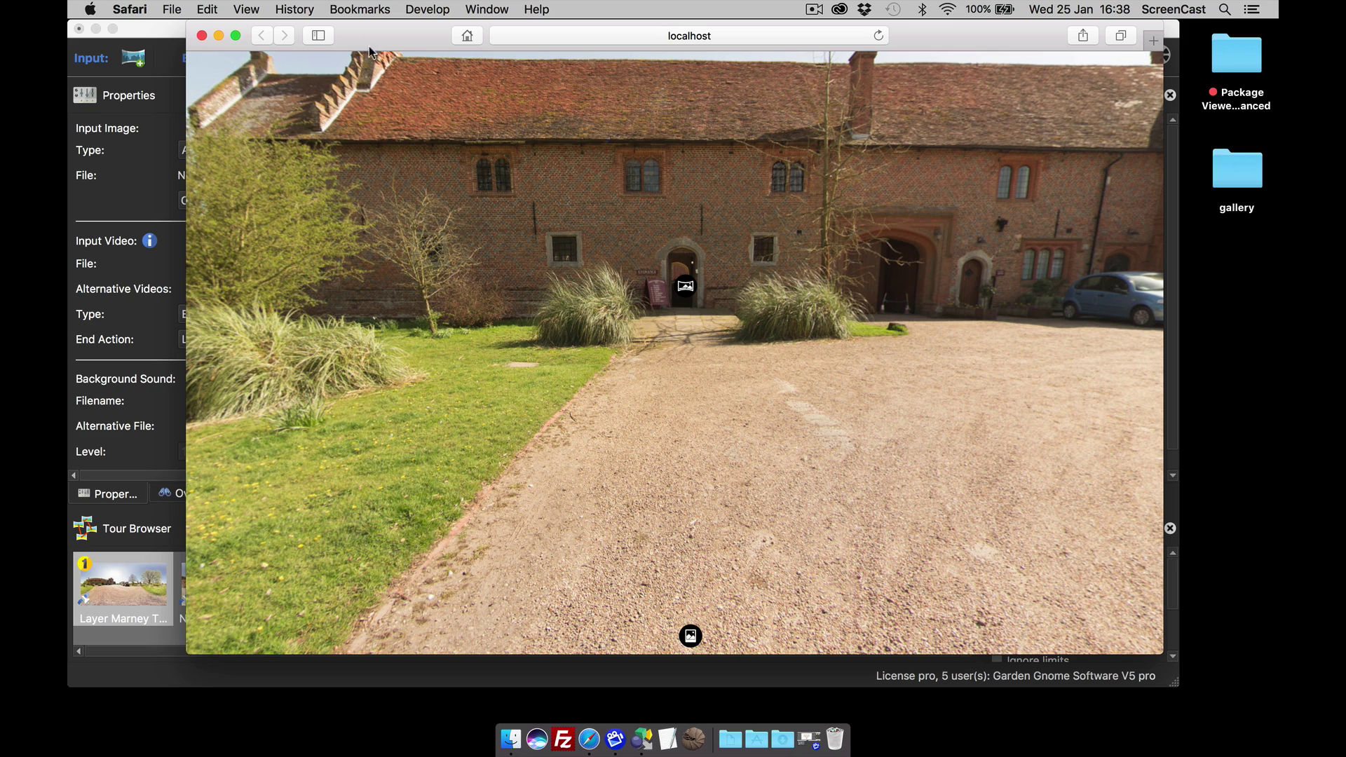
key(super+w)
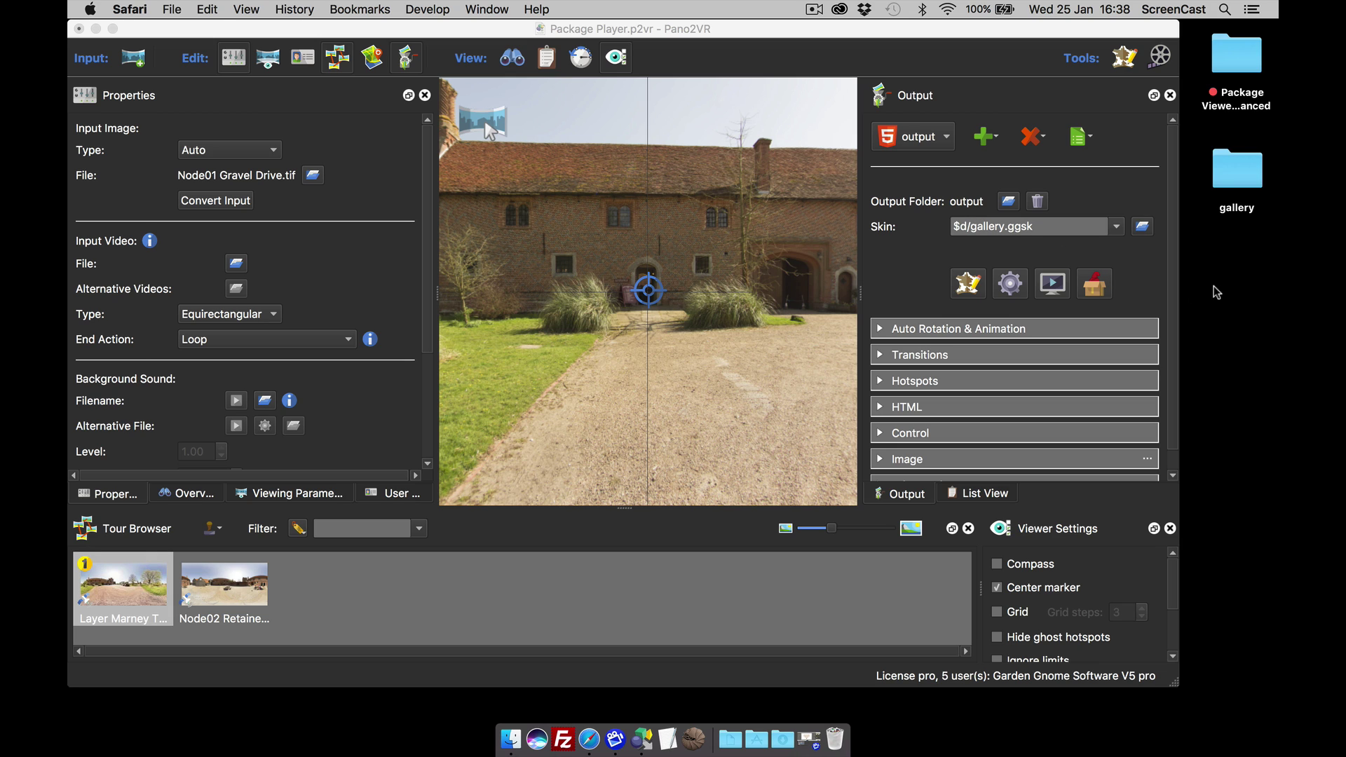
Step: Check the desktop gallery folder's images, then reveal the tour's output folder in Finder
double_click(1236, 184)
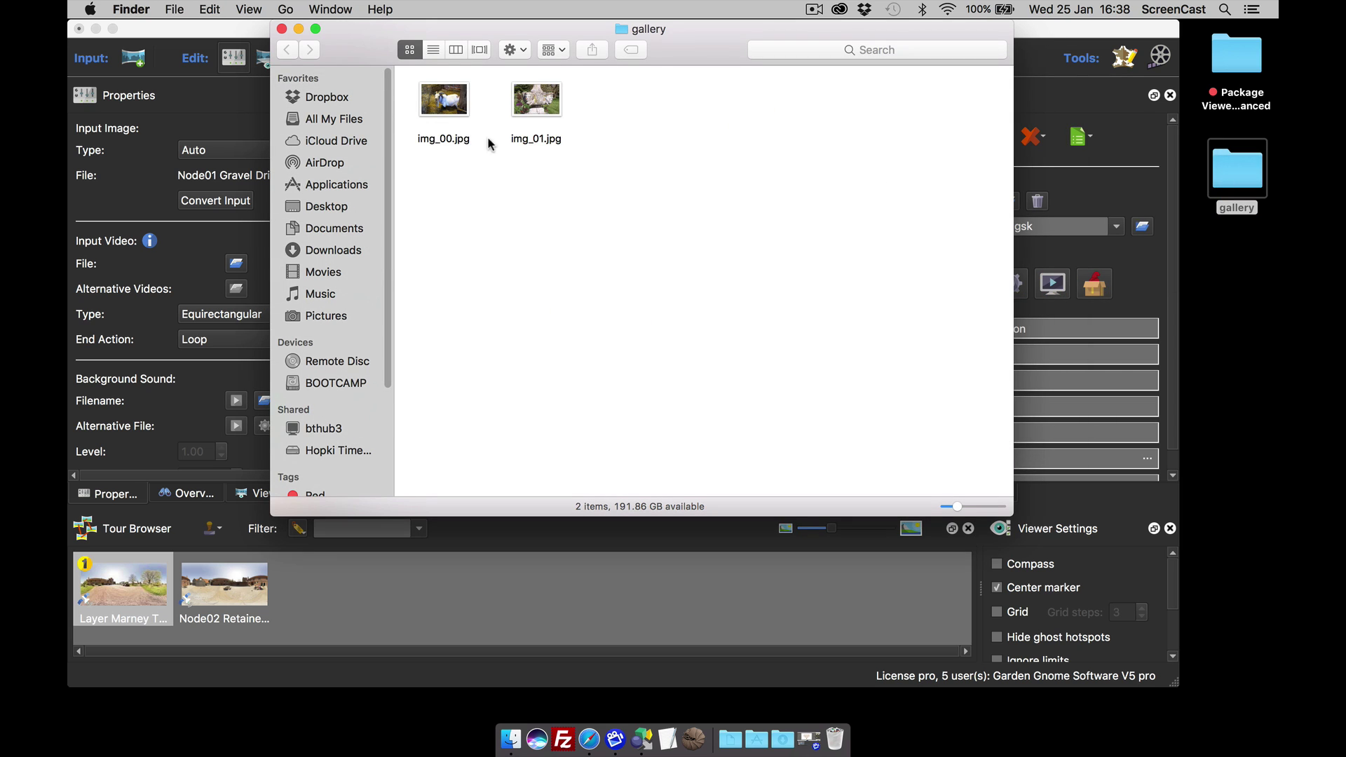
click(282, 29)
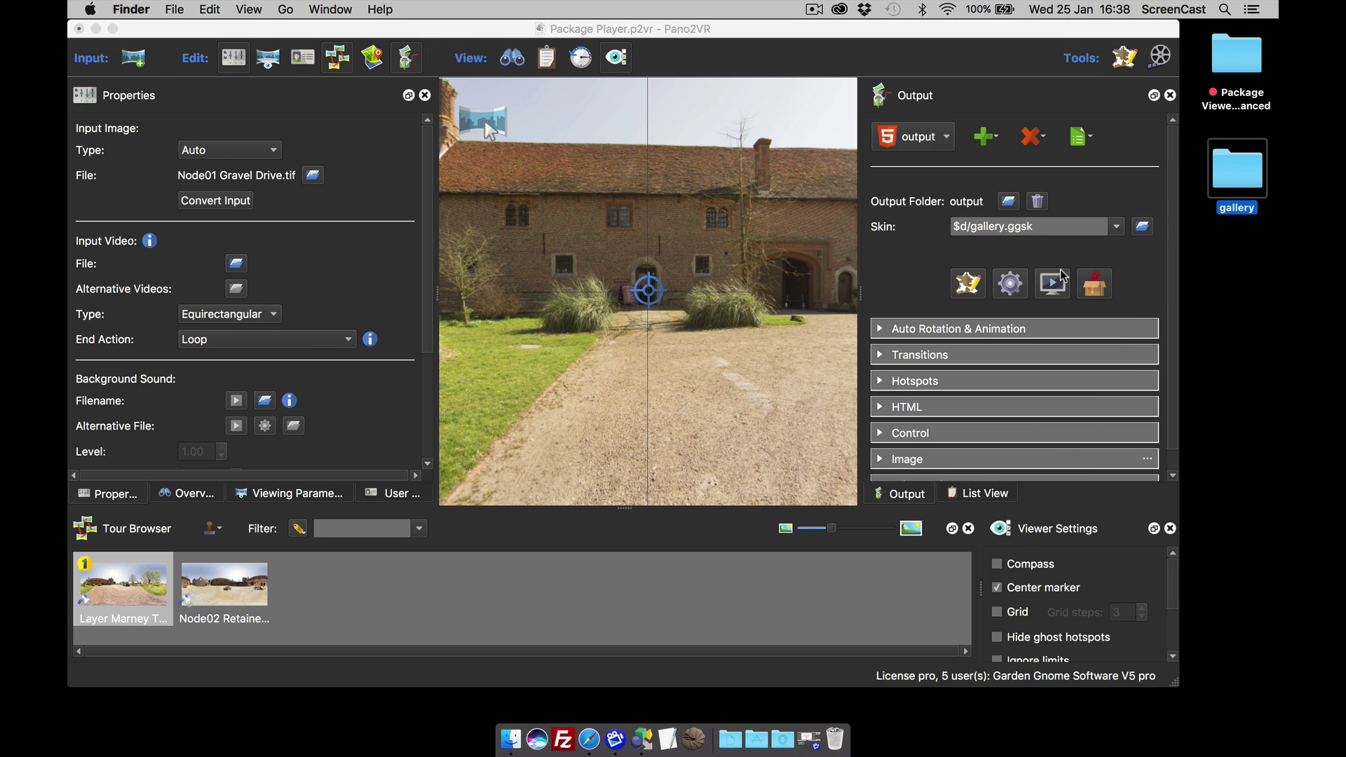
right_click(972, 207)
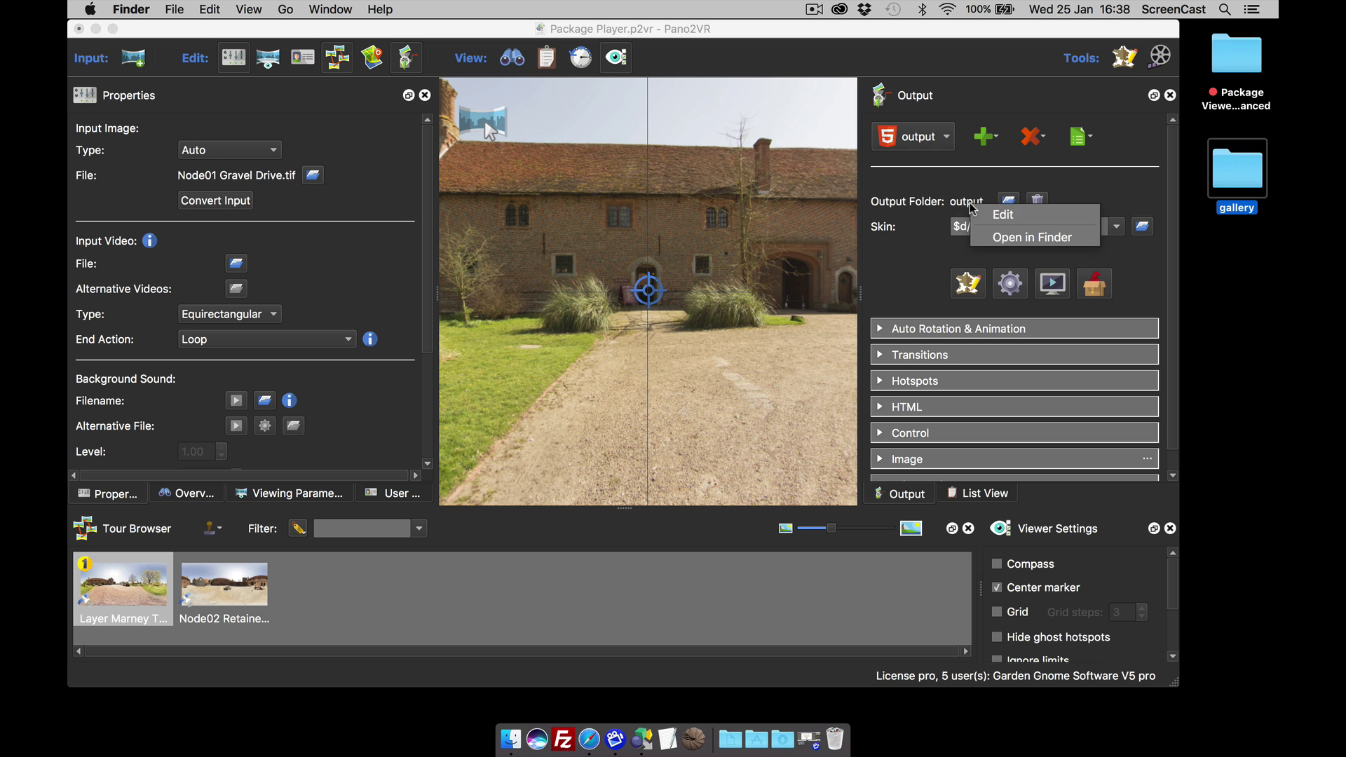
click(1010, 241)
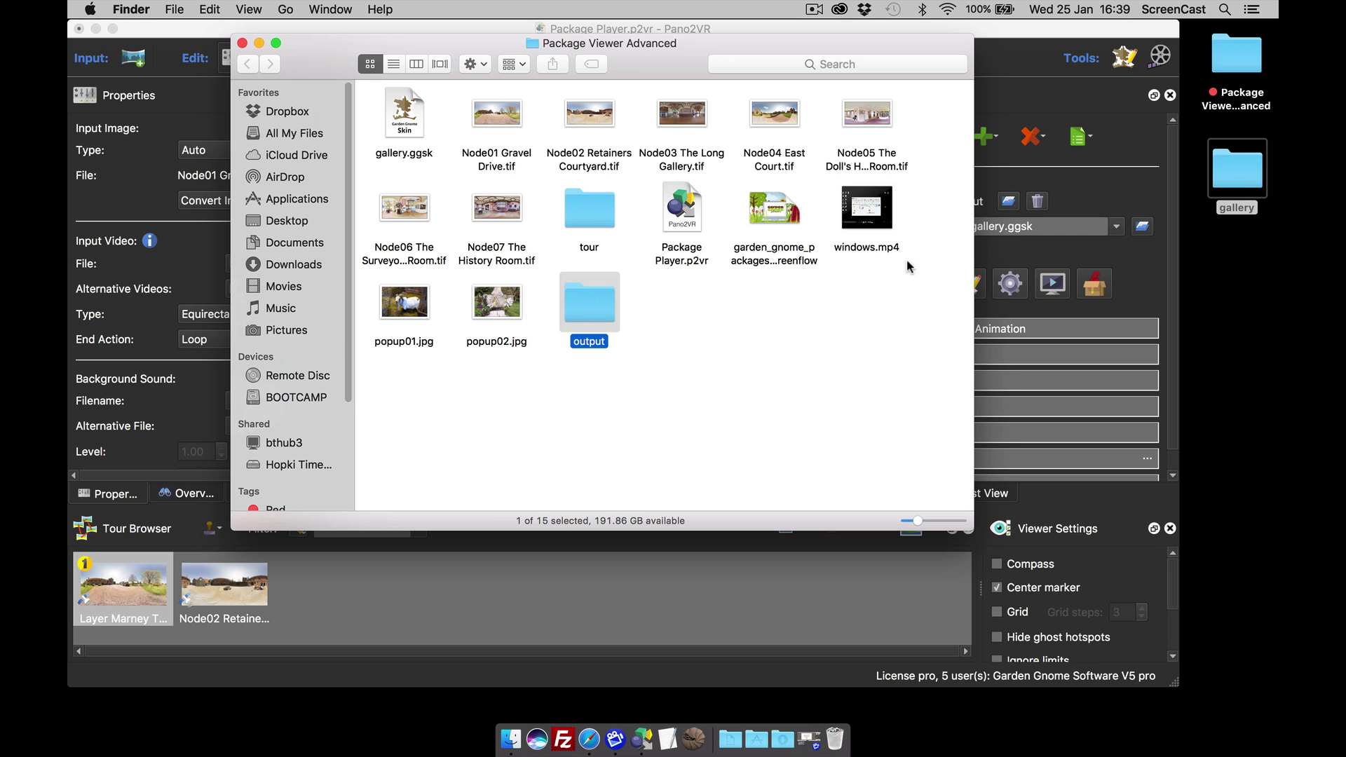
Step: Copy the gallery folder with img_00.jpg and img_01.jpg into the 'output' folder
click(727, 384)
click(600, 311)
double_click(599, 311)
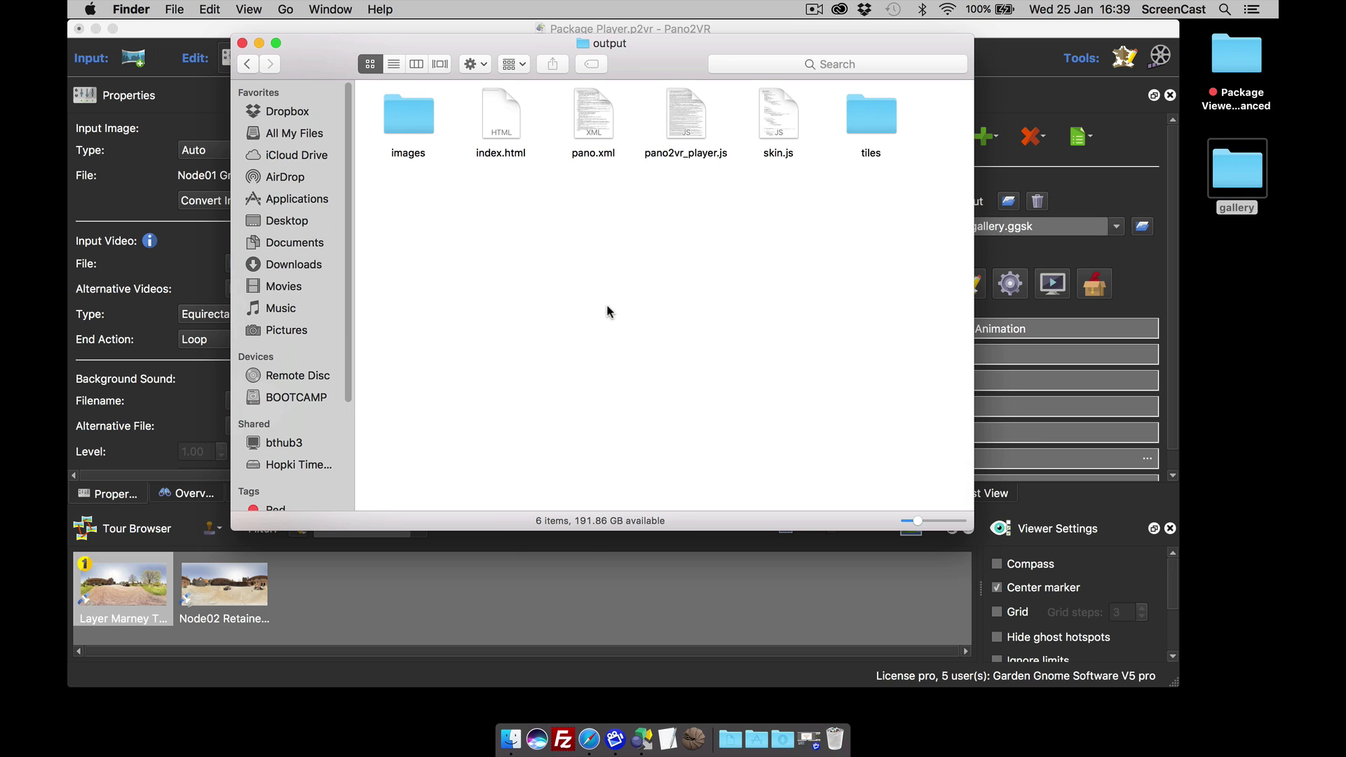
drag(1231, 168, 432, 219)
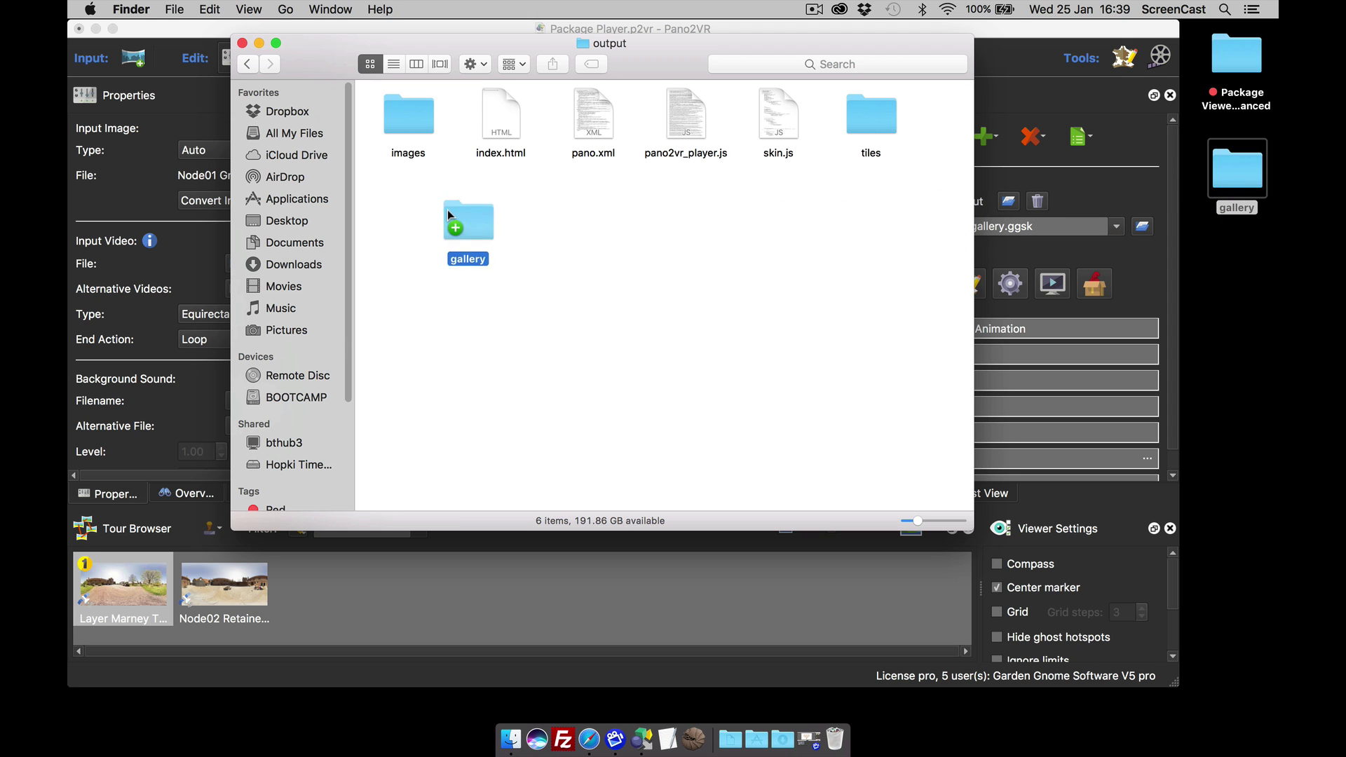
click(242, 44)
Step: Preview the tour in Safari and page through both photos in the hotspot's gallery popup
click(1053, 286)
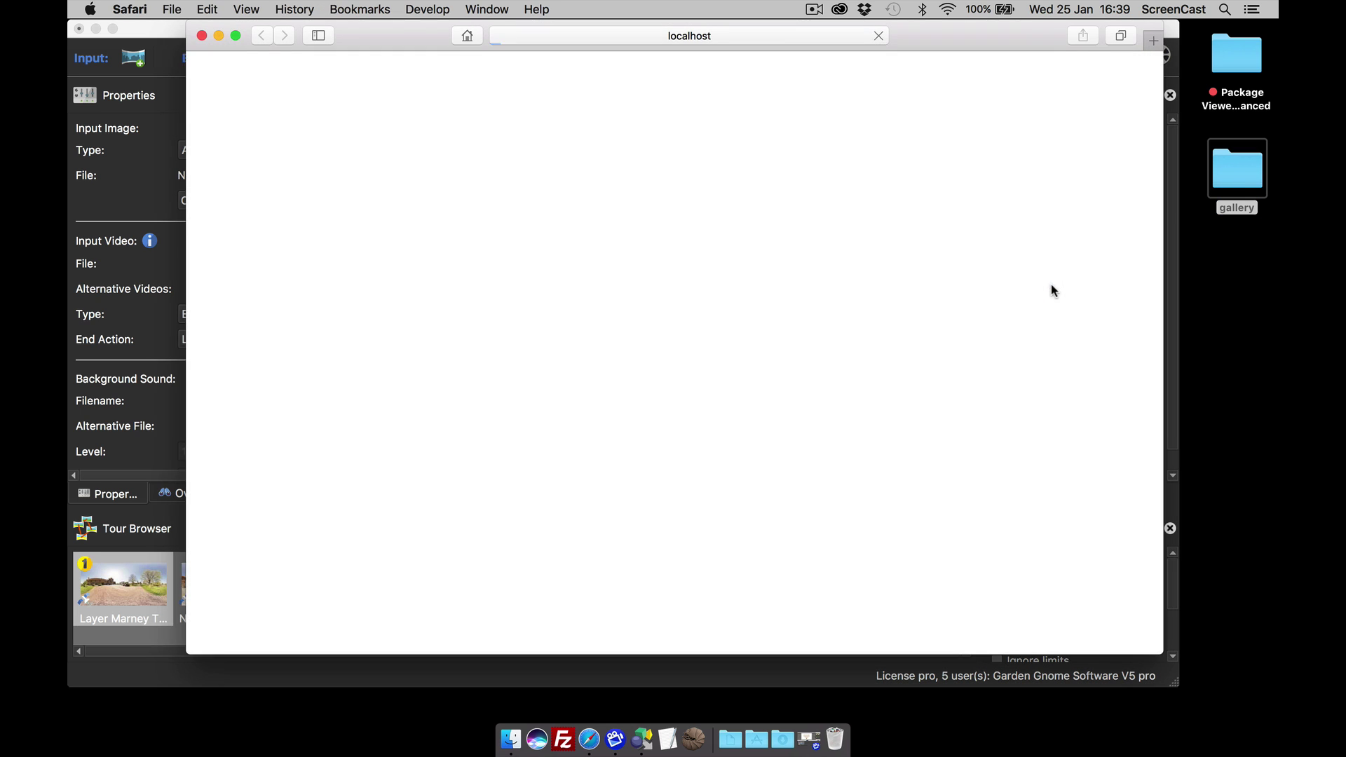
click(688, 638)
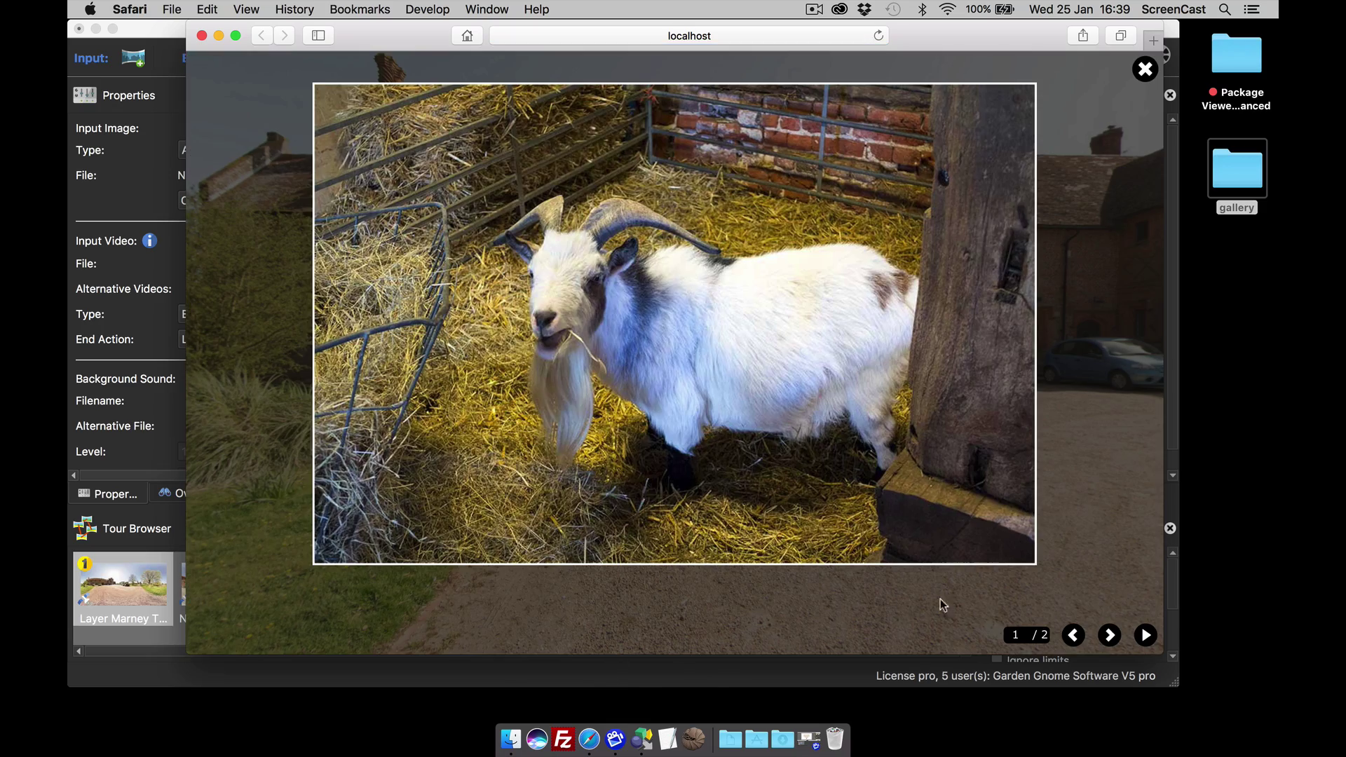
click(1109, 636)
click(1109, 636)
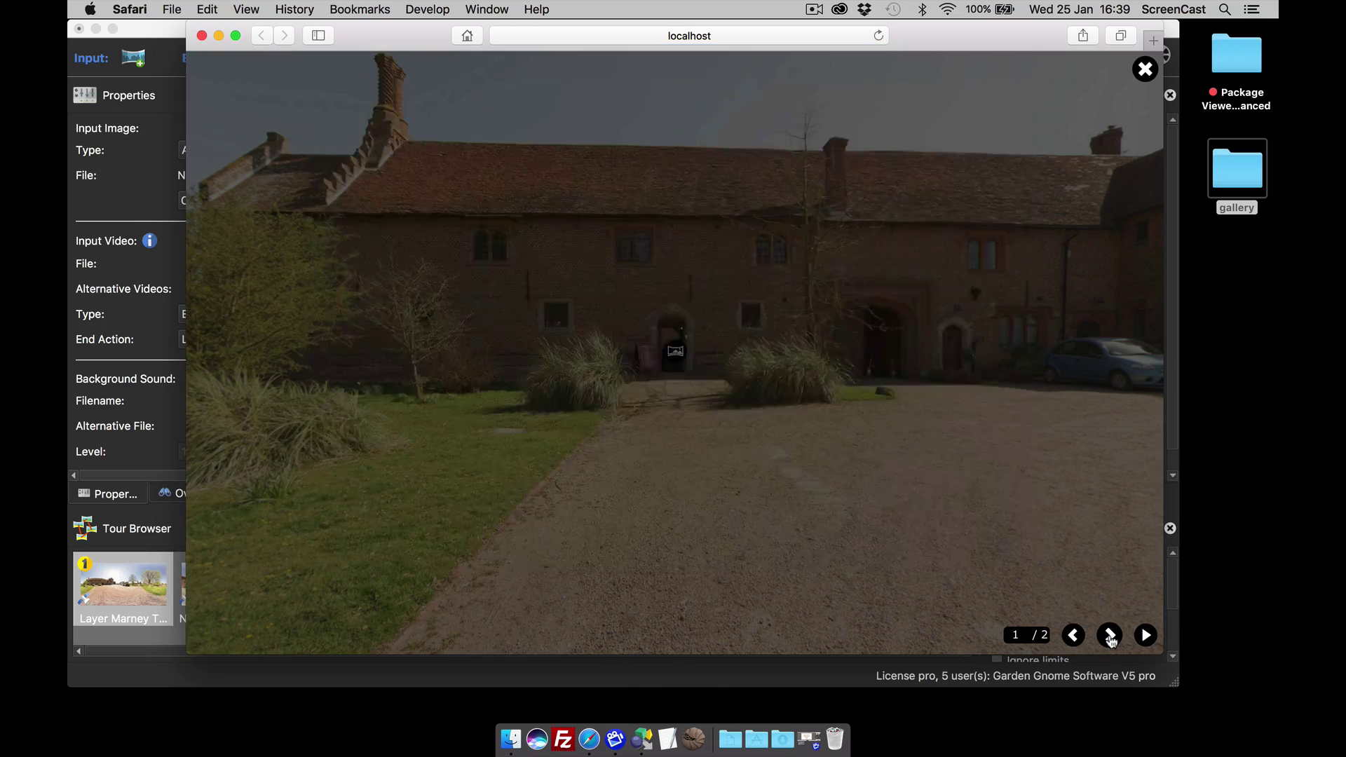
click(1145, 69)
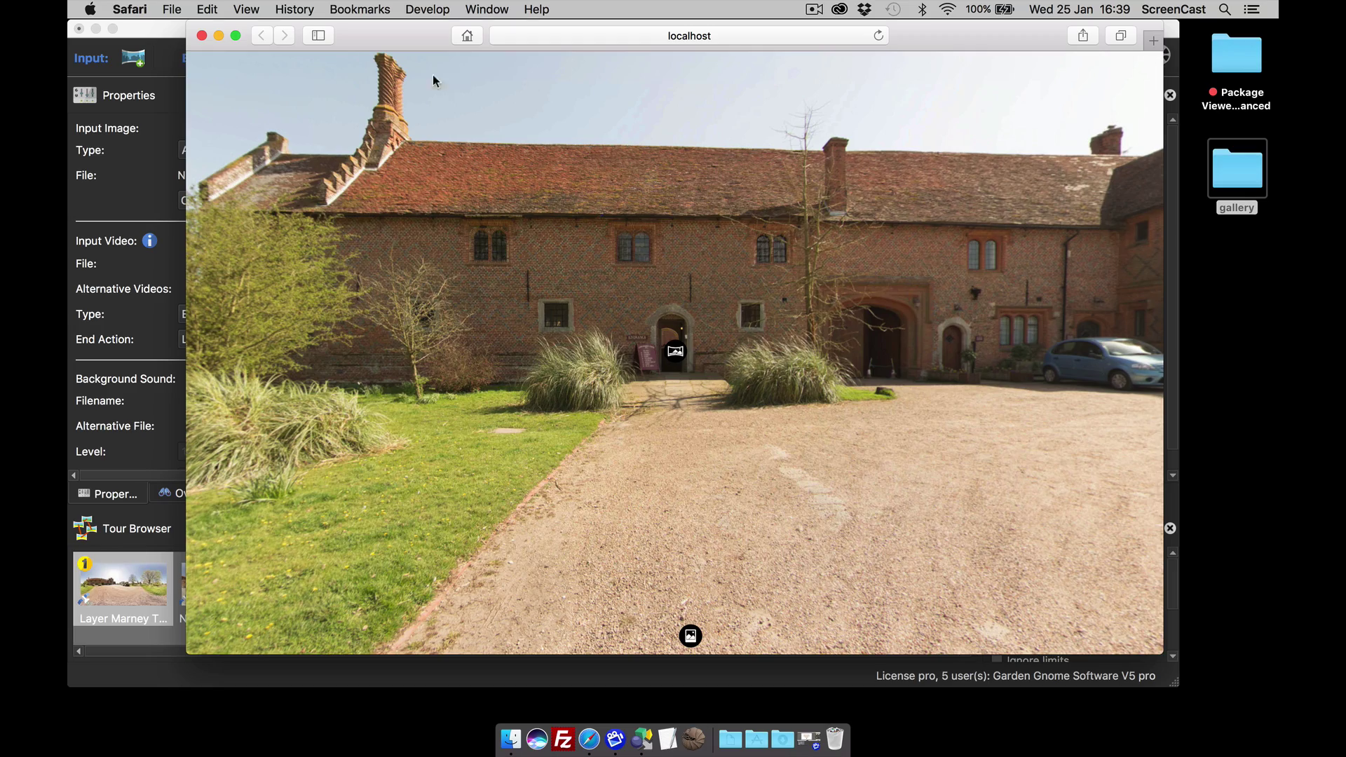
click(201, 35)
click(1098, 293)
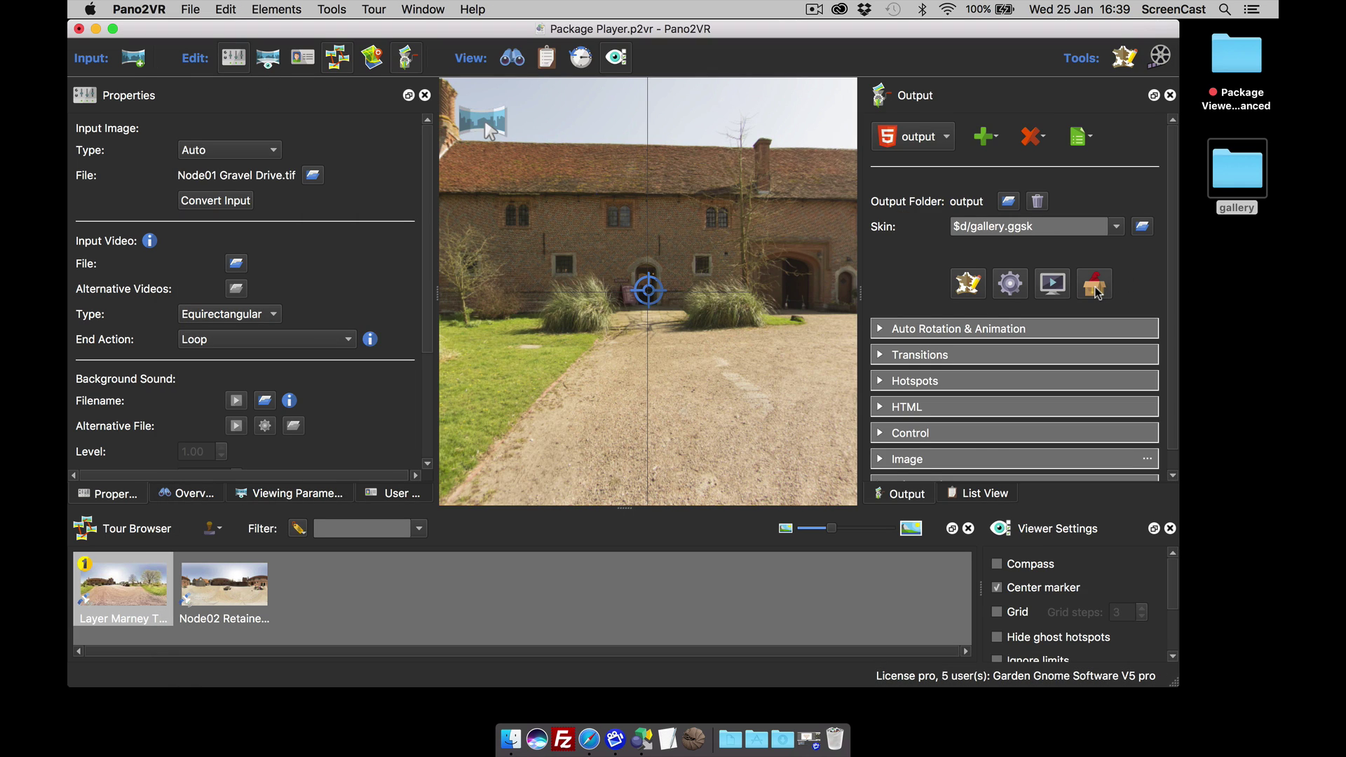
Step: Save the tour package as Package Player.ggpkg on the Desktop
click(1098, 293)
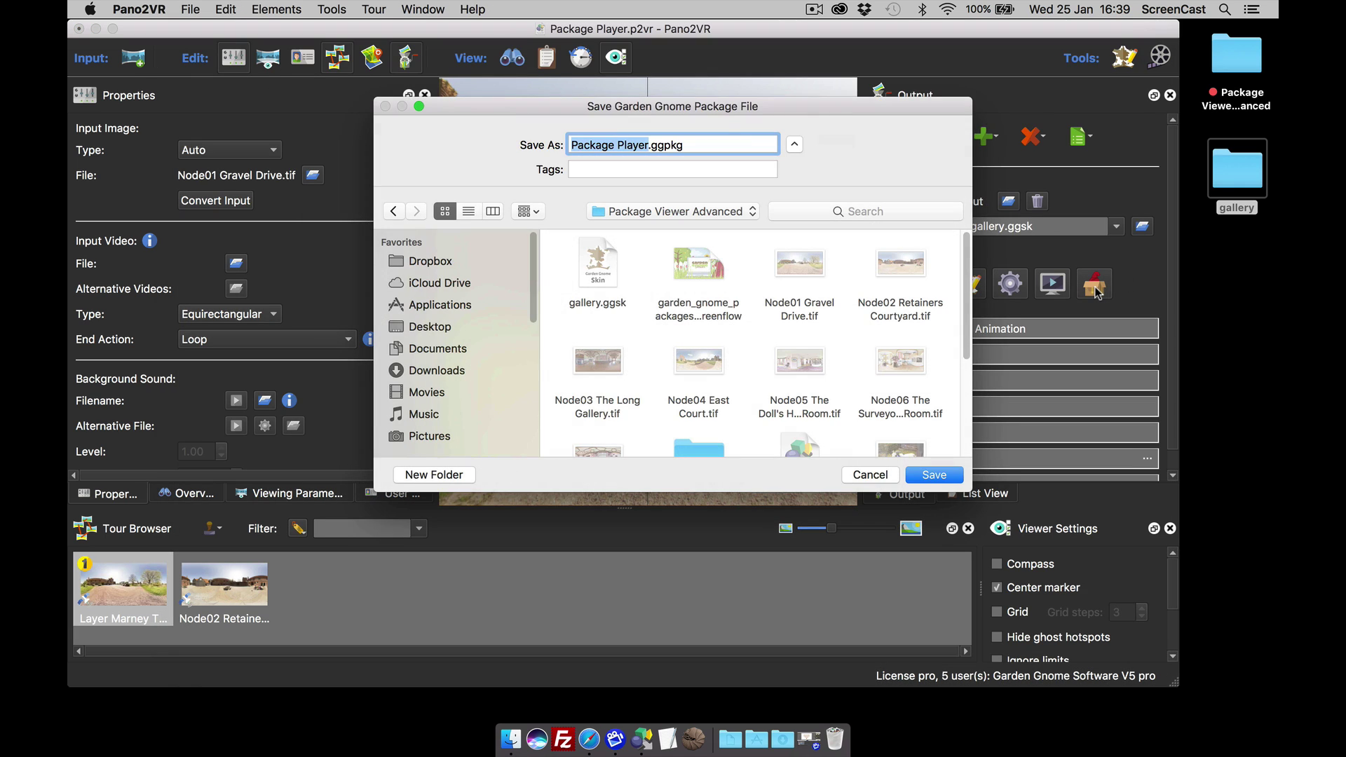
click(435, 329)
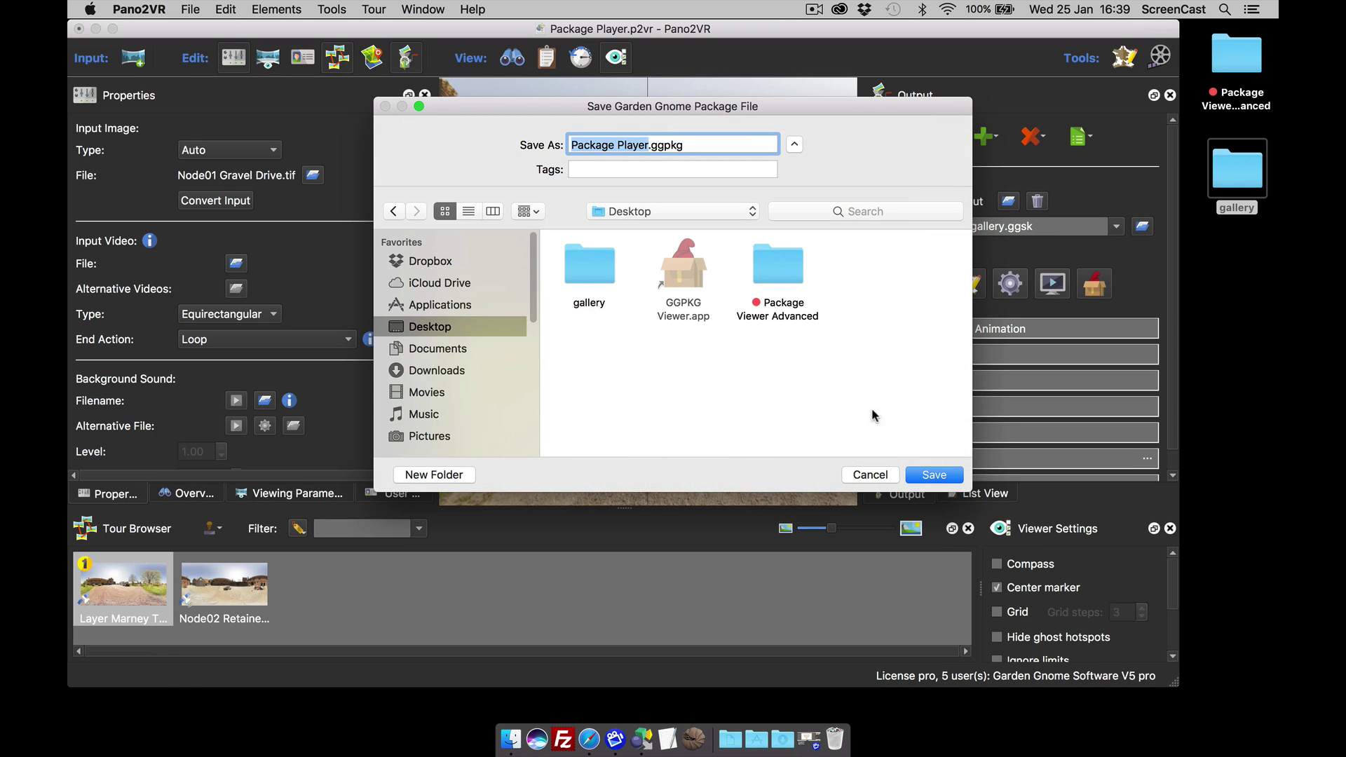
click(935, 475)
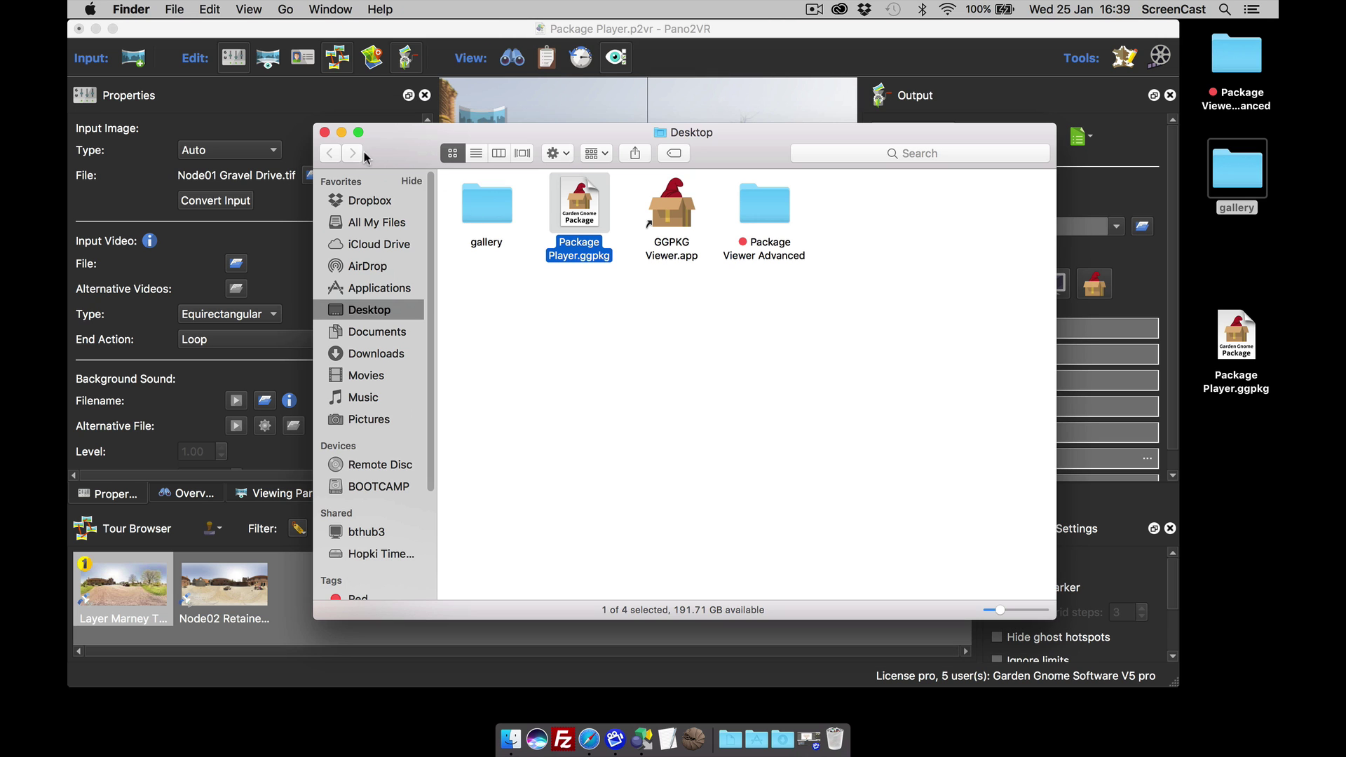
click(324, 133)
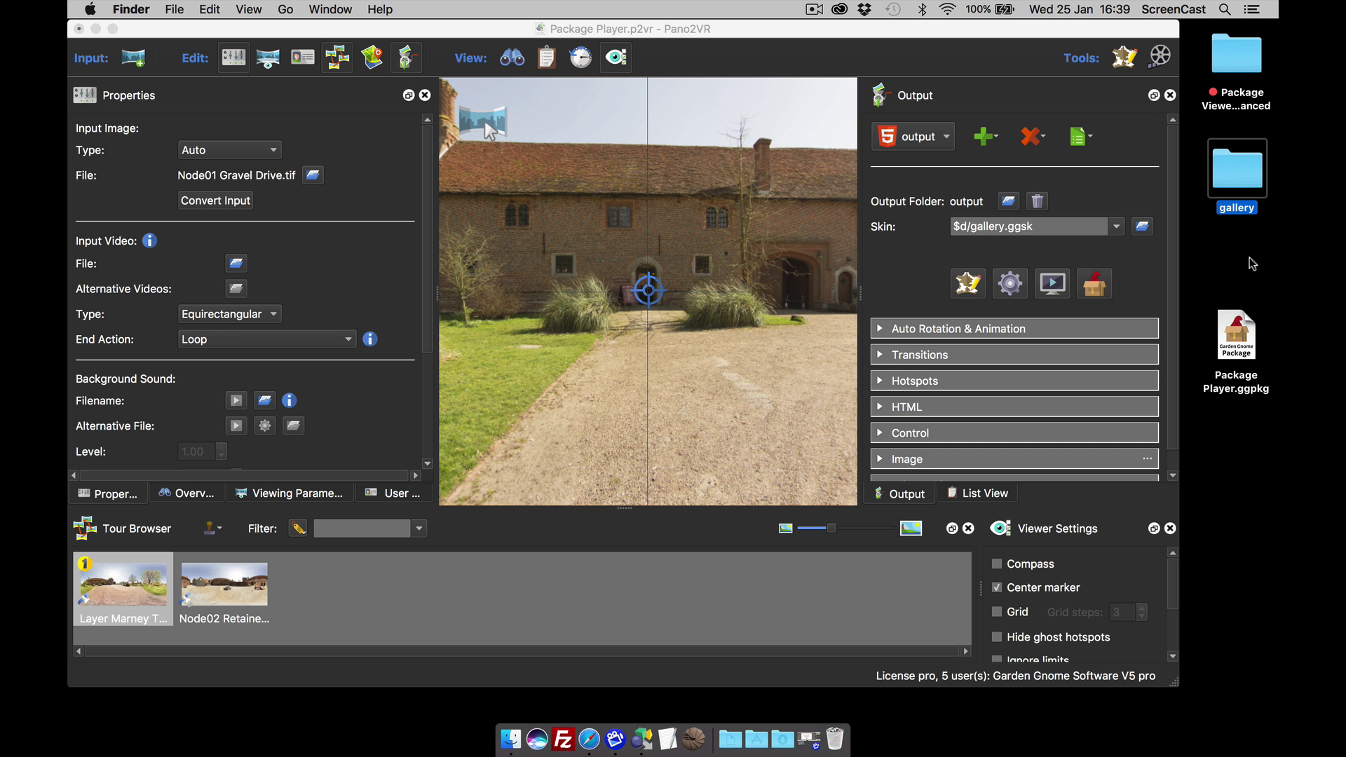
double_click(1246, 328)
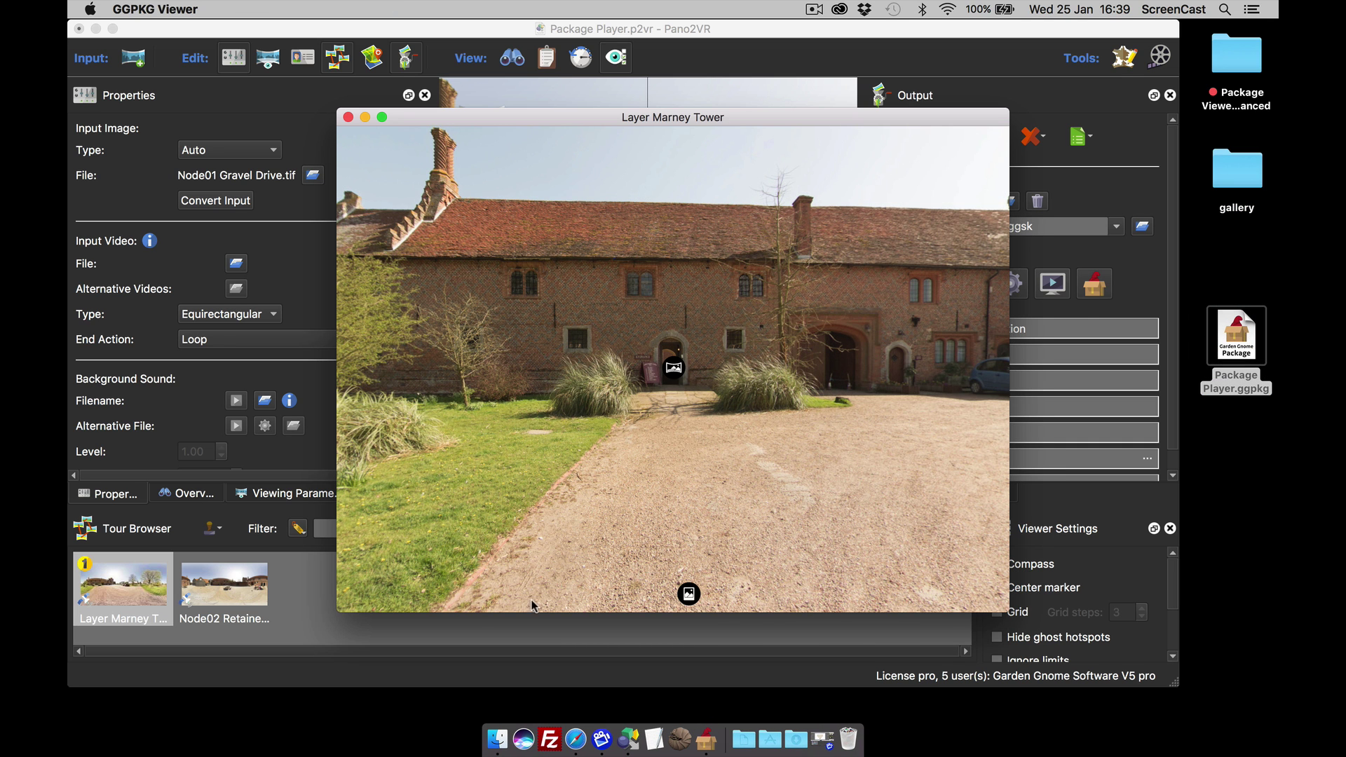
click(689, 594)
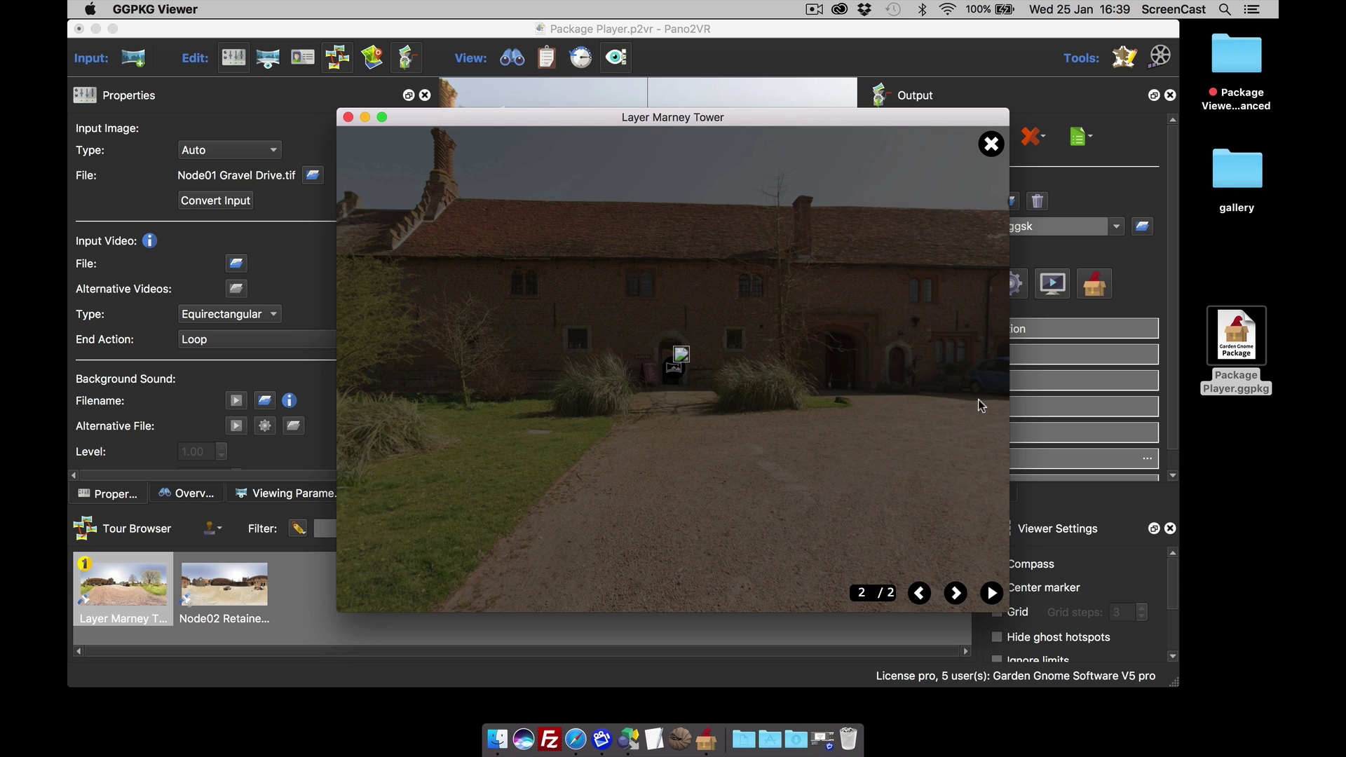
click(990, 146)
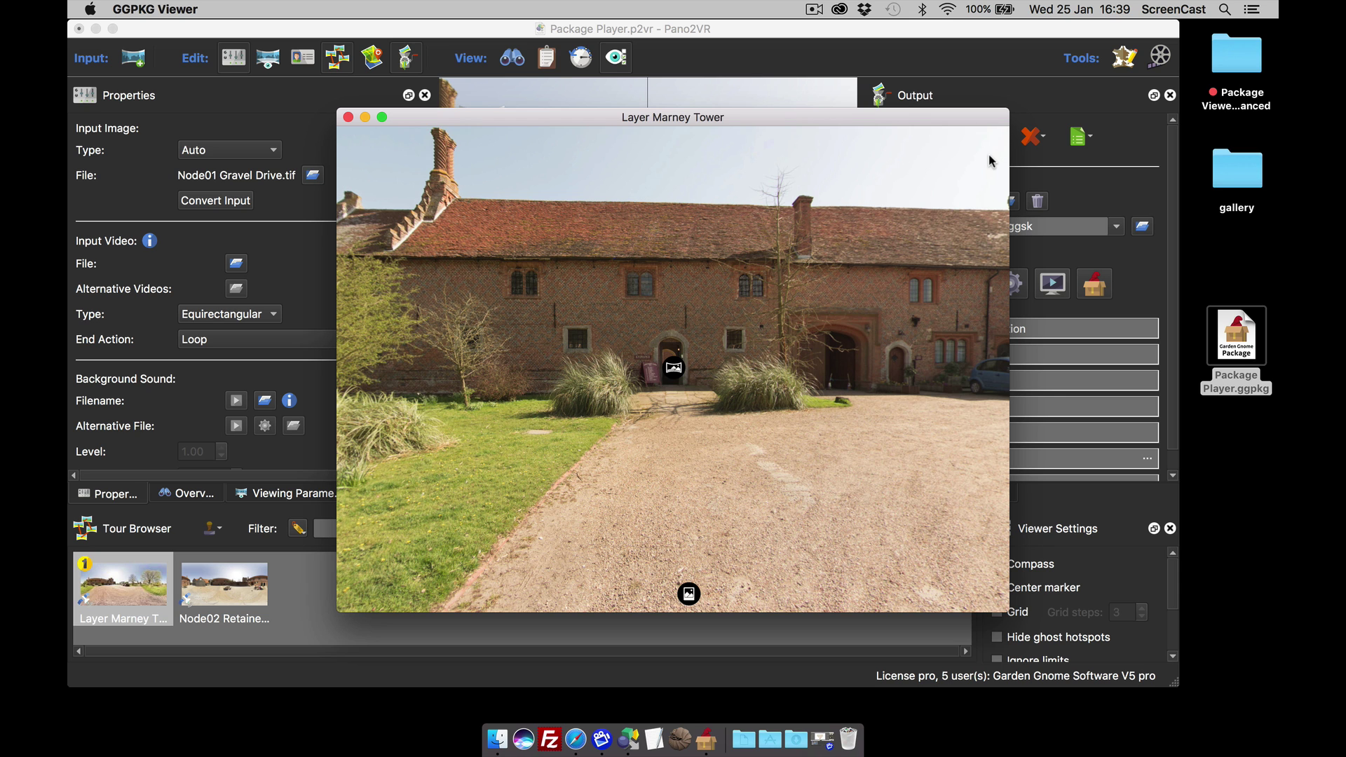
click(348, 118)
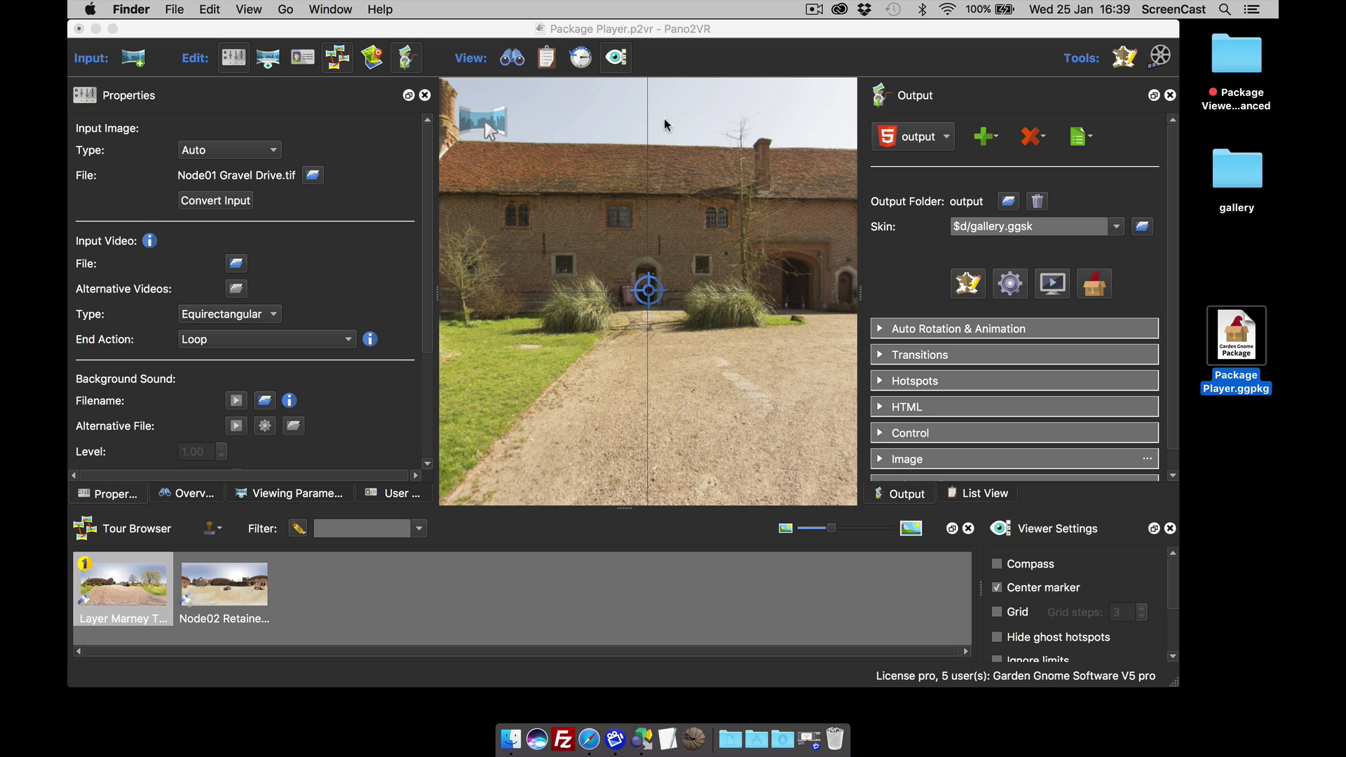
click(1168, 330)
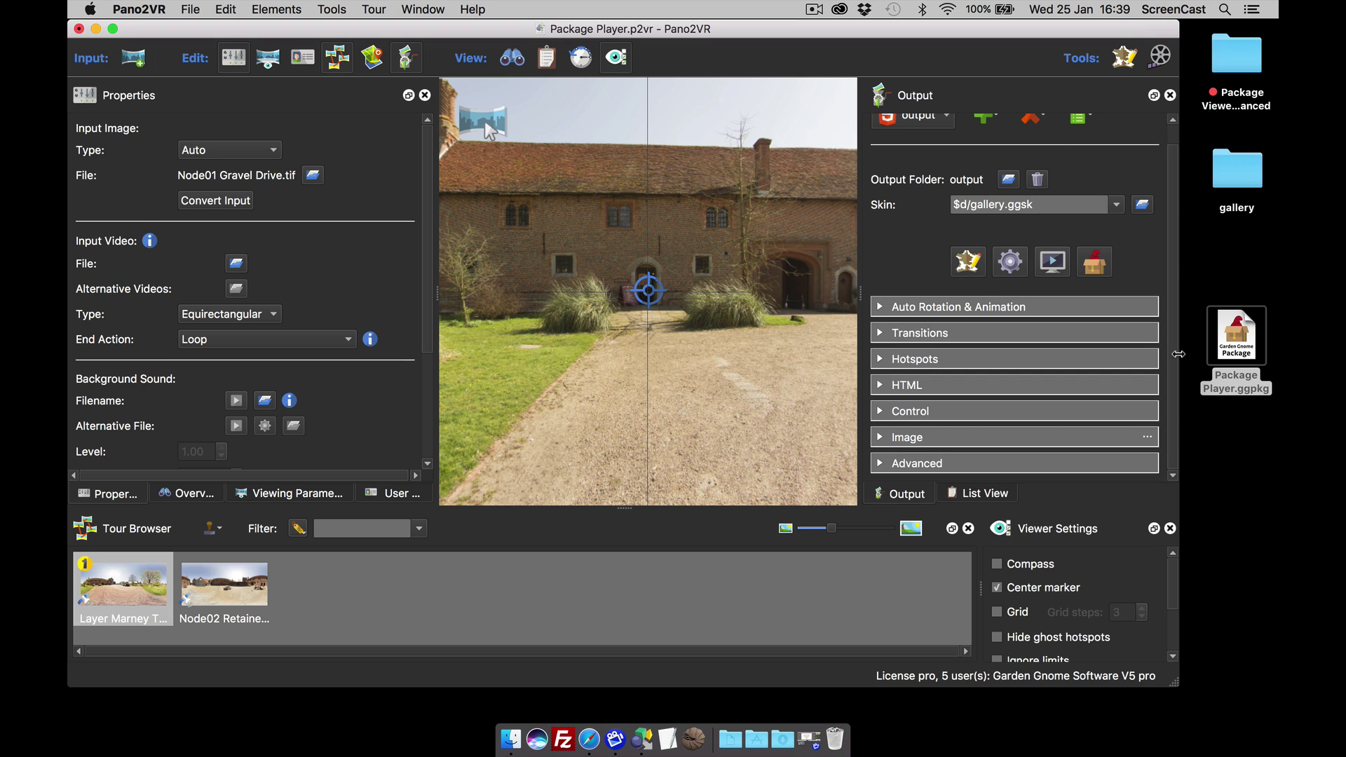
Step: Turn on 'Create files for external embedding' in the HTML template parameters
click(908, 385)
scroll(1016, 364, down, 5)
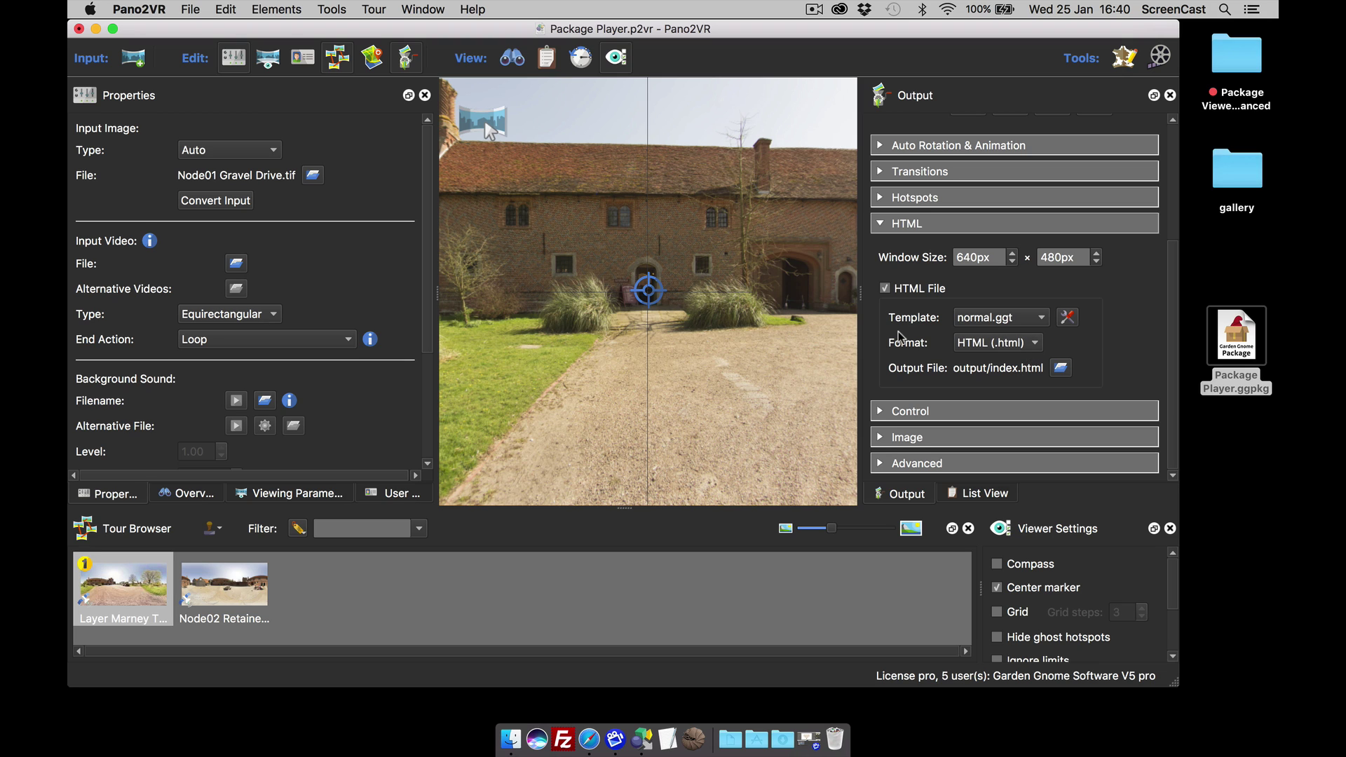
click(1068, 318)
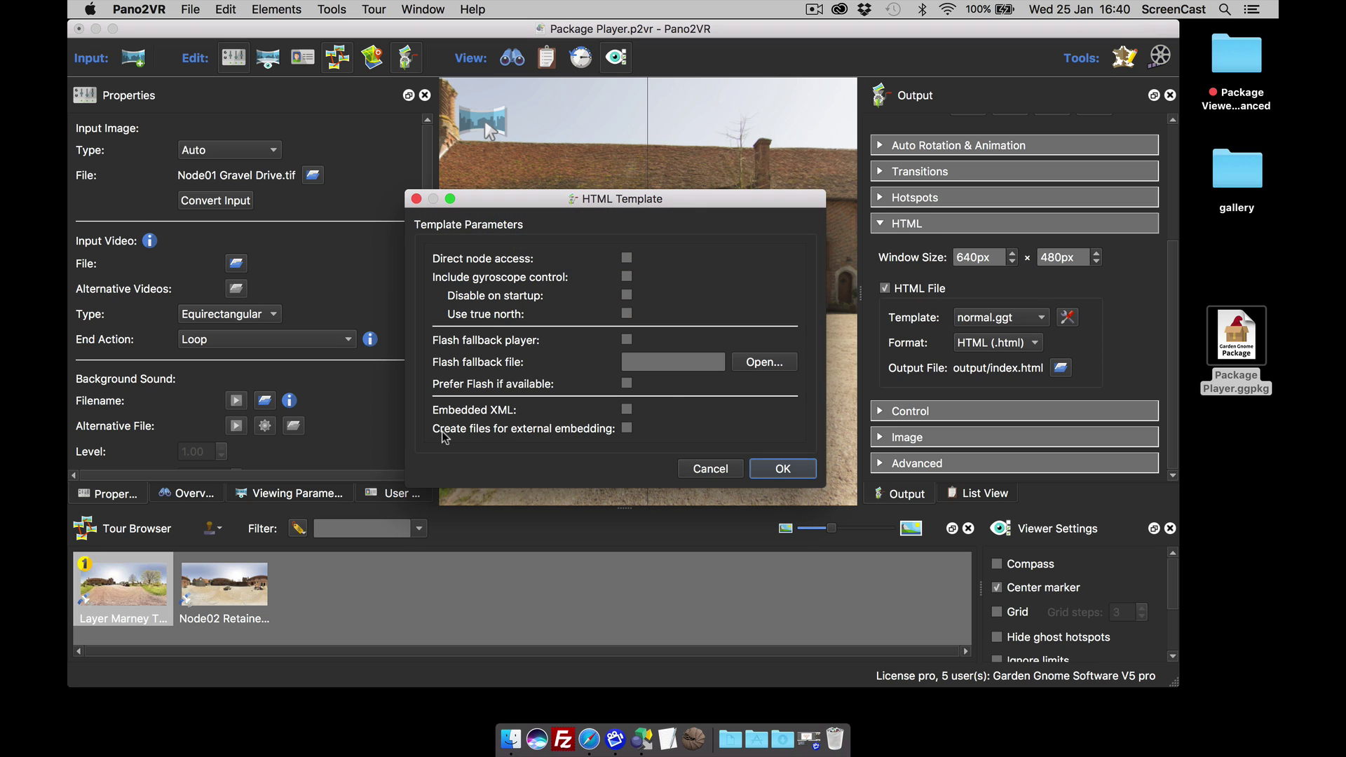
click(627, 428)
click(783, 469)
Step: Regenerate the tour output, overwriting the old files, and reveal the output folder in Finder
scroll(1025, 276, up, 5)
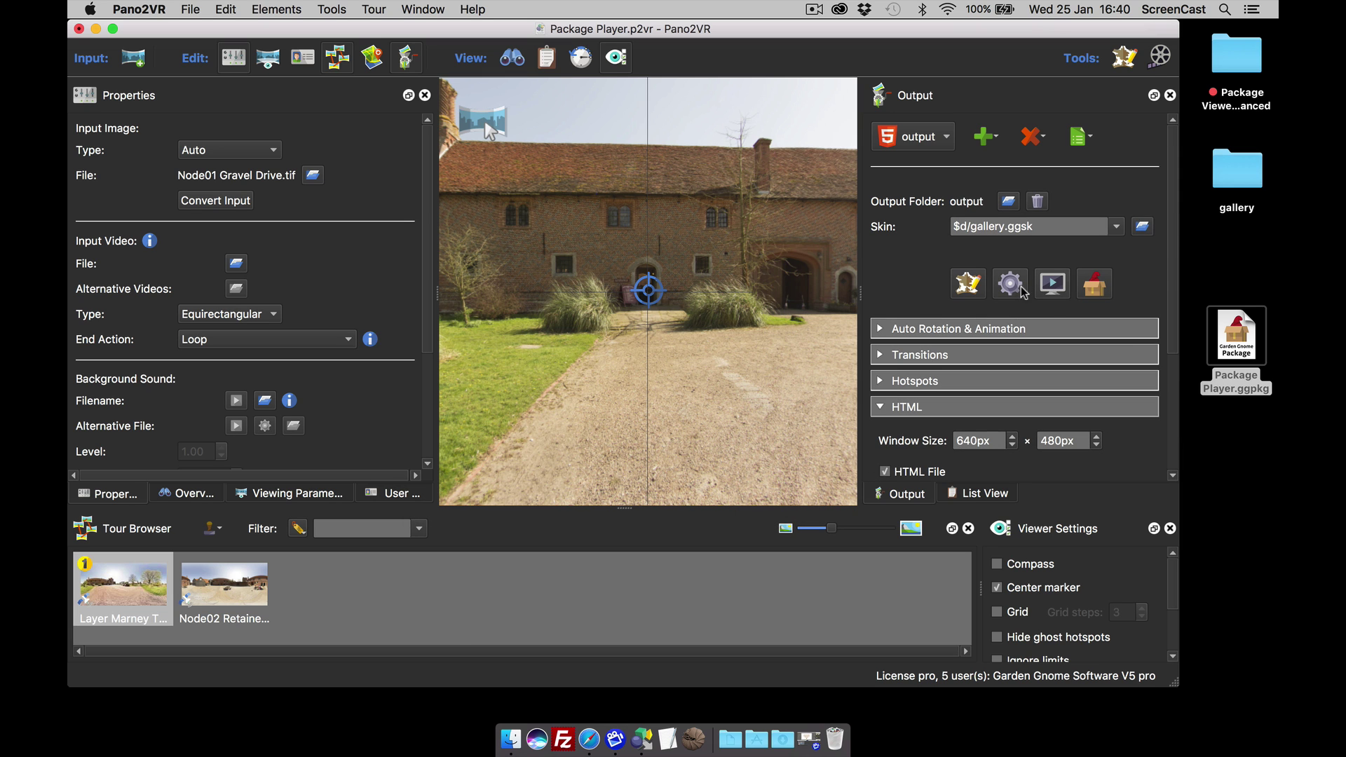
click(1028, 290)
click(743, 373)
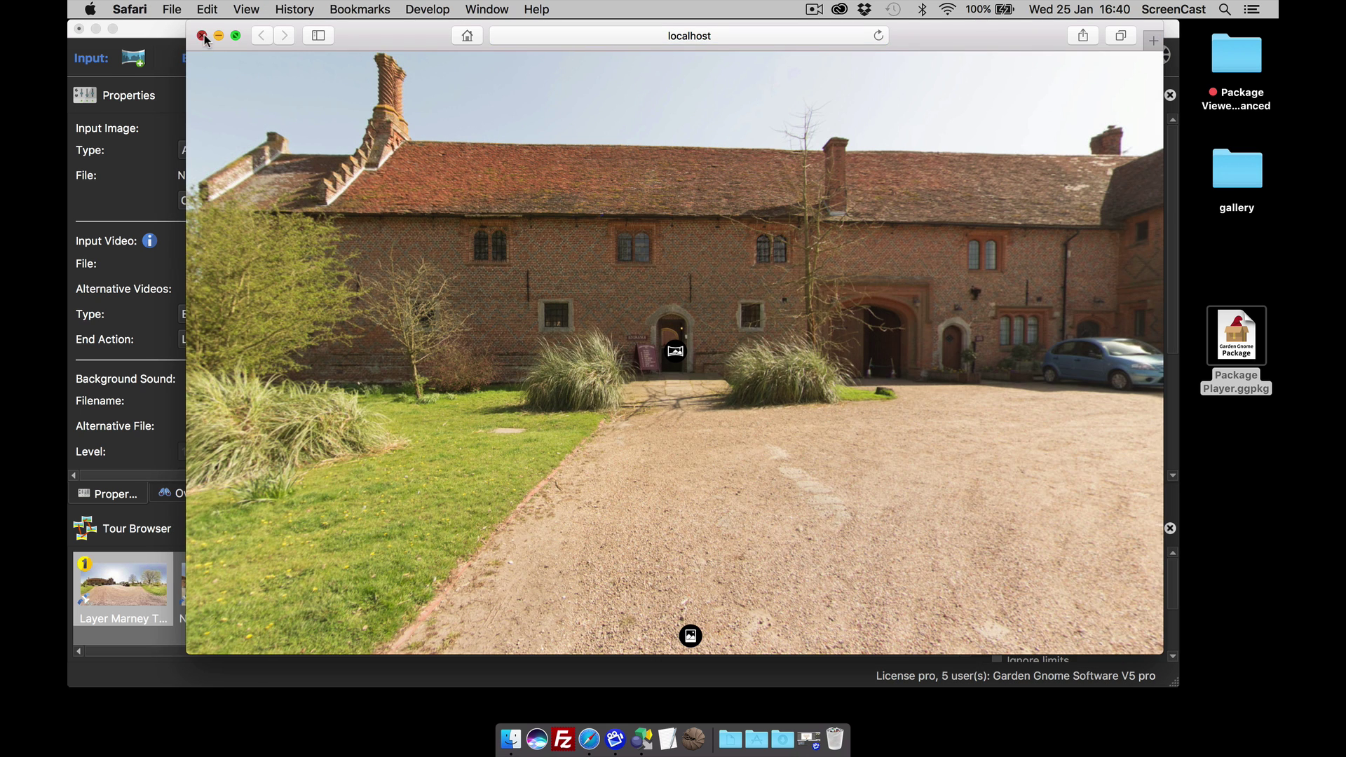
key(super+w)
right_click(976, 205)
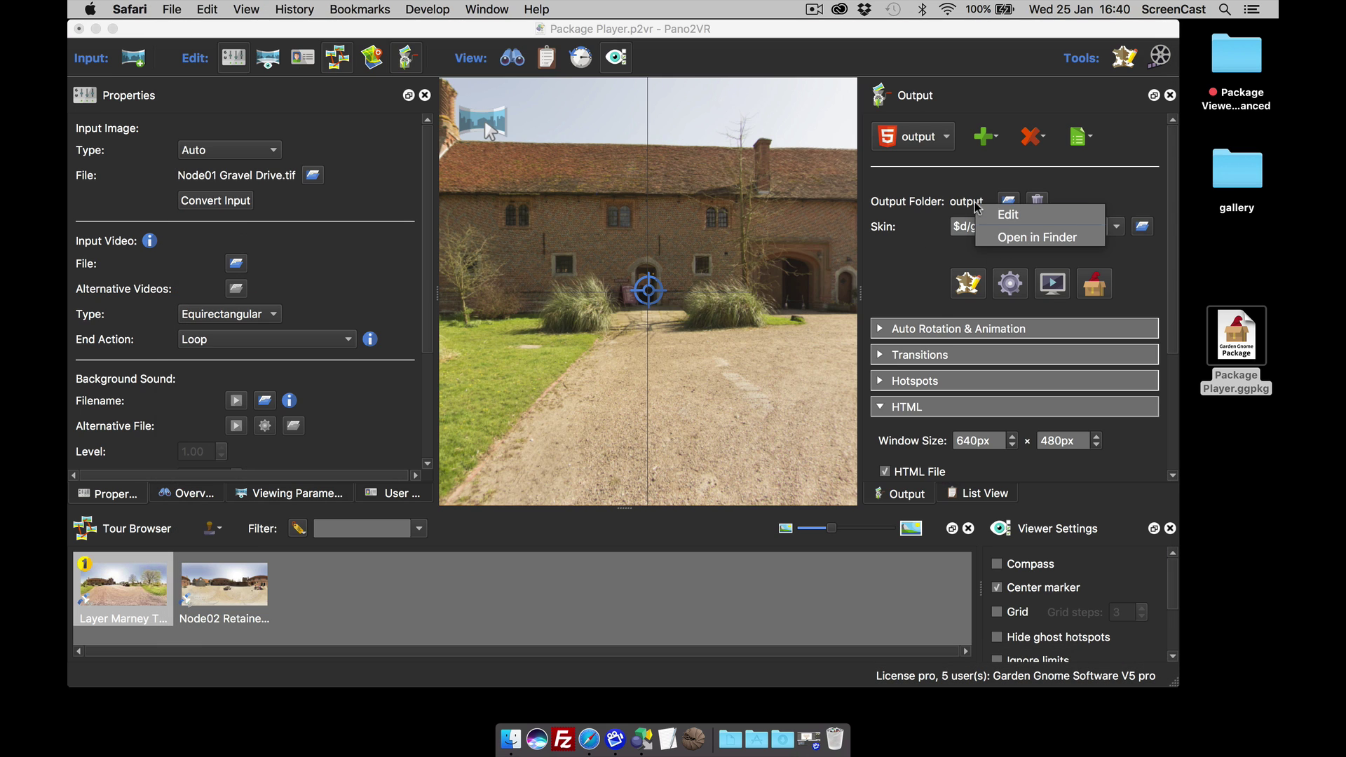
click(1005, 238)
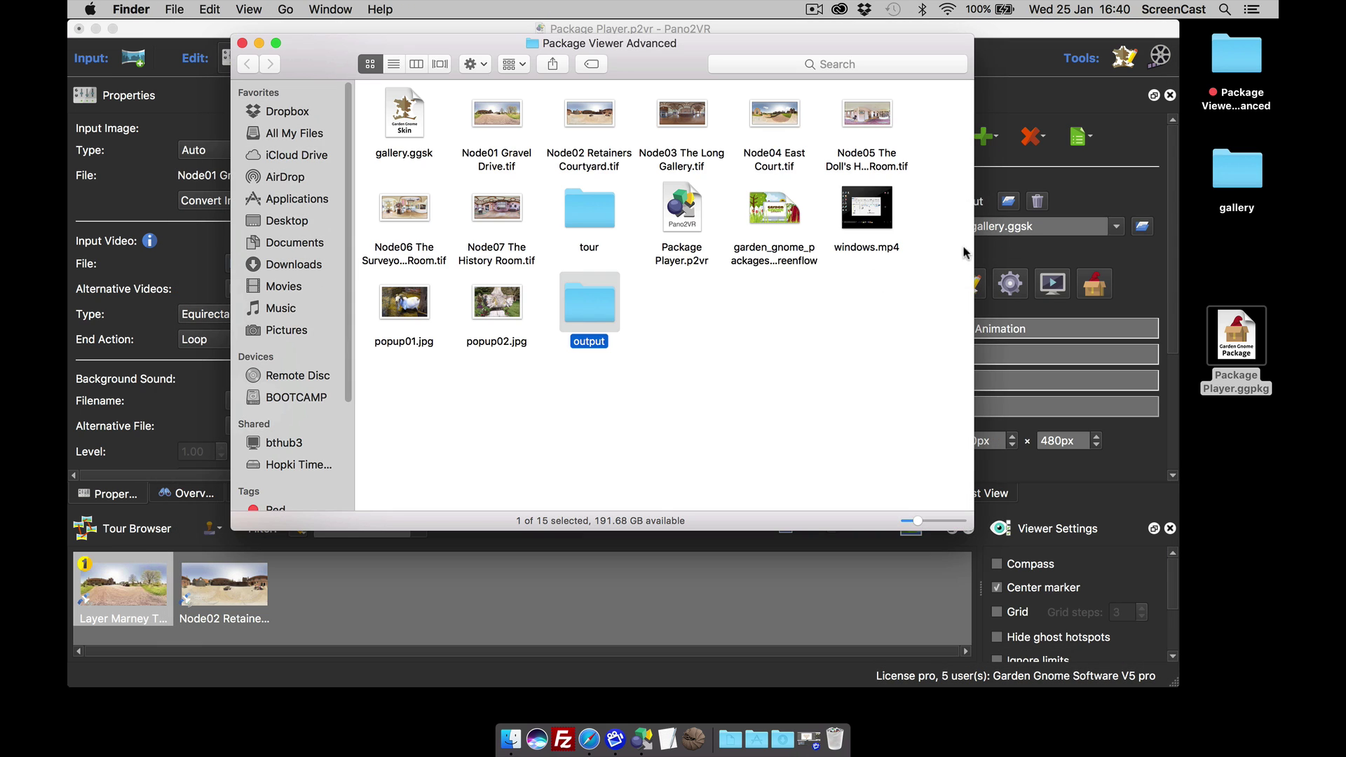
Step: Select all nine items in the output folder and compress them into Archive.zip
double_click(600, 322)
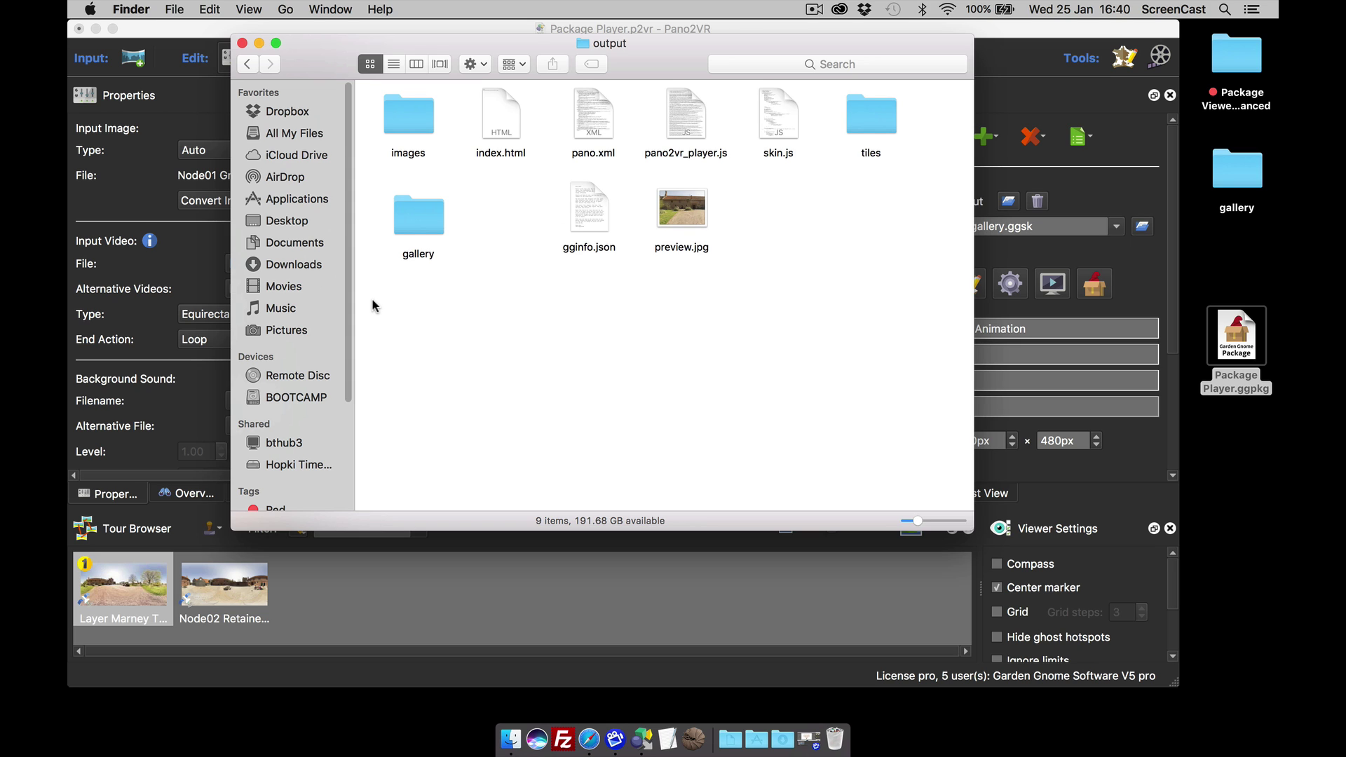
drag(371, 302, 902, 120)
right_click(867, 122)
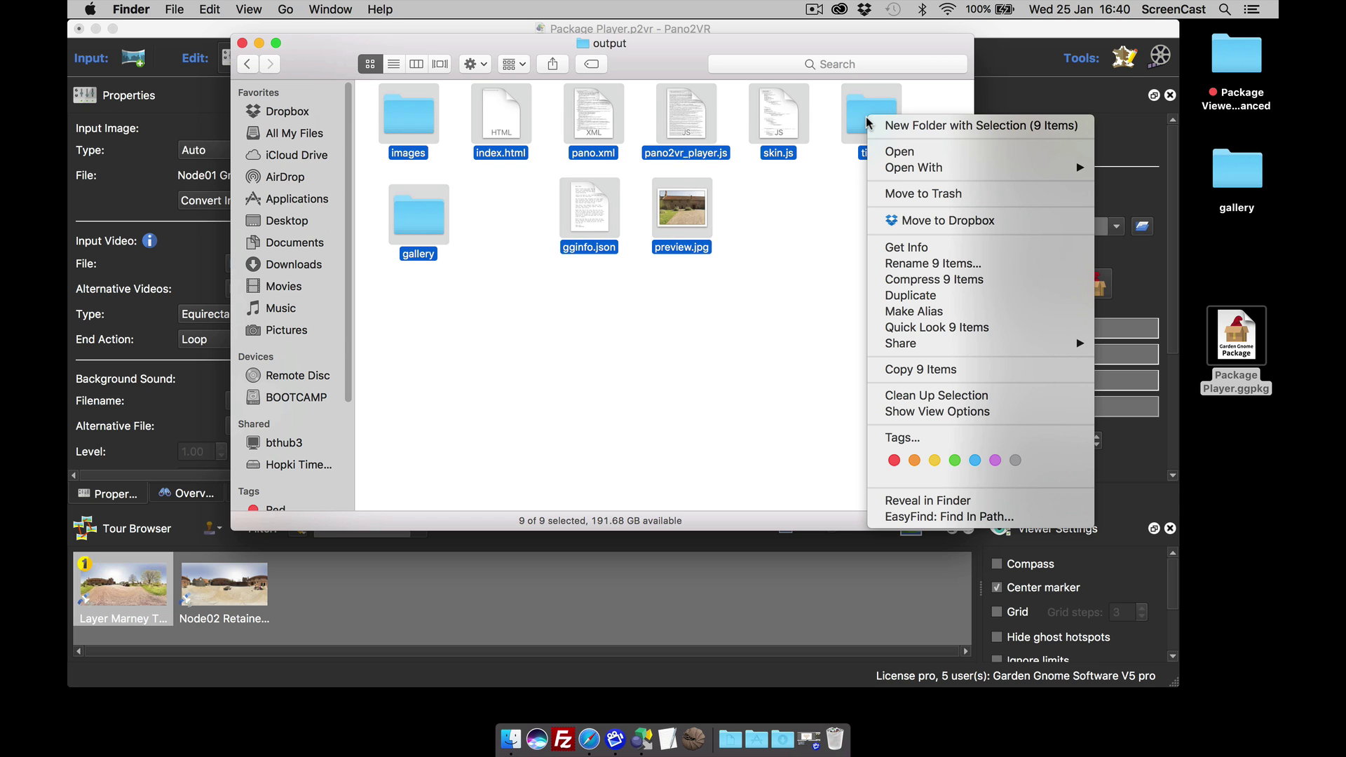
click(941, 279)
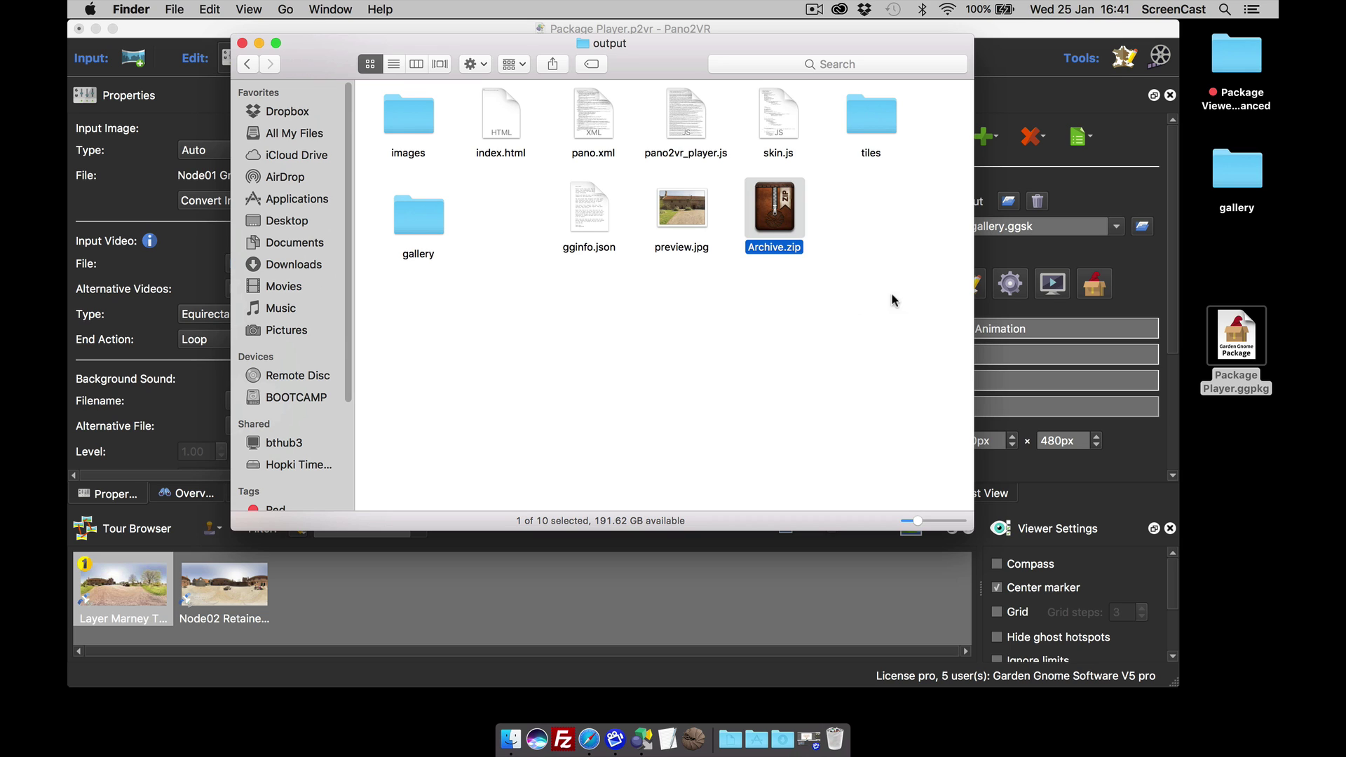
Step: Rename Archive.zip to tour.ggpkg, accepting the .ggpkg extension, and move it to the desktop
click(805, 284)
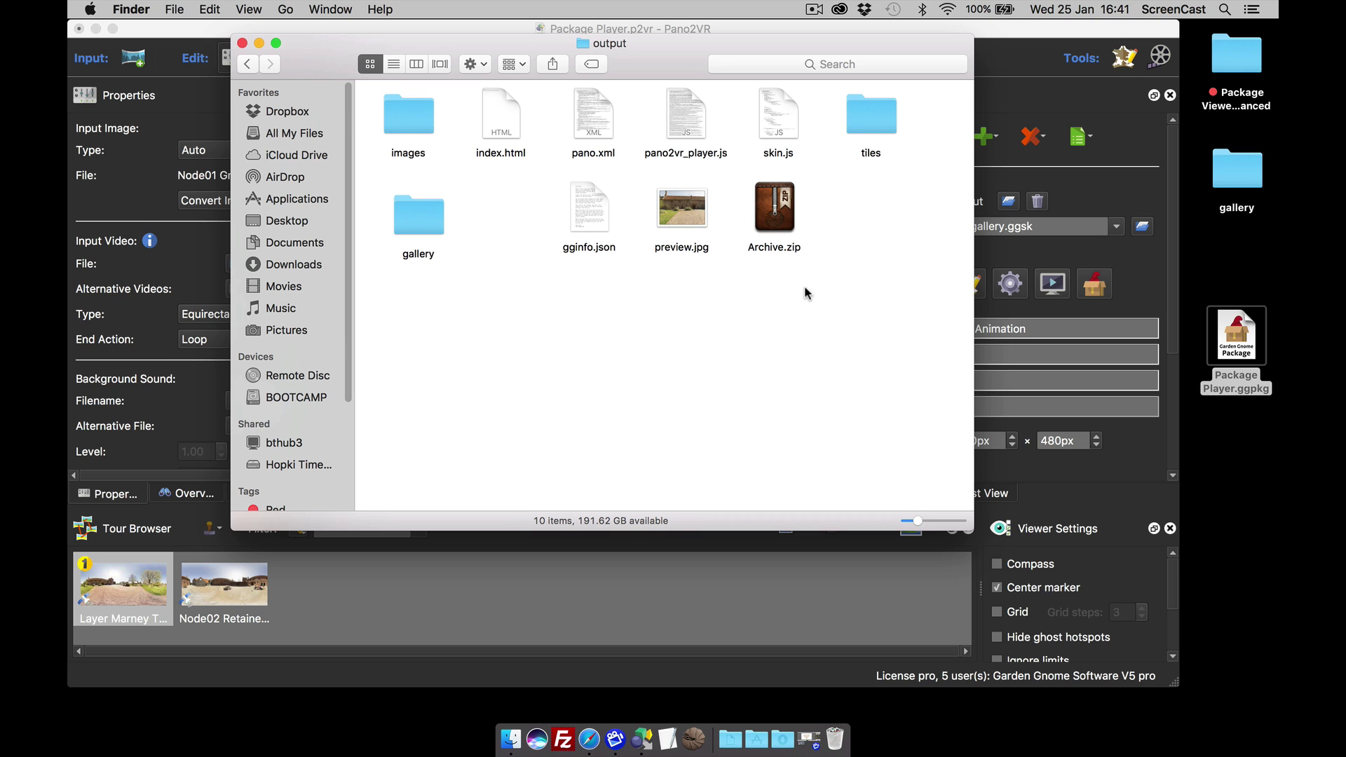
click(771, 247)
click(791, 248)
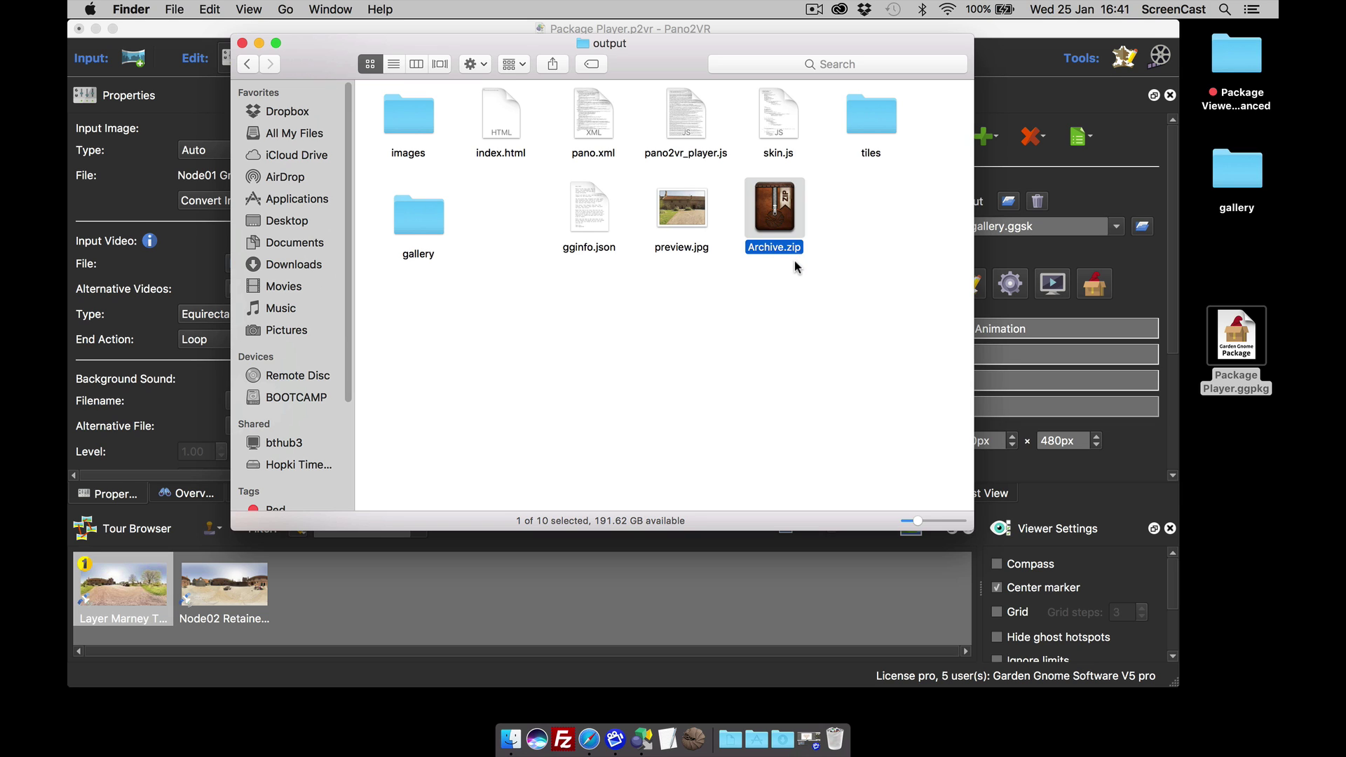
text(tour)
click(793, 247)
key(BackSpace)
key(BackSpace)
key(BackSpace)
text(ggpkg)
key(Return)
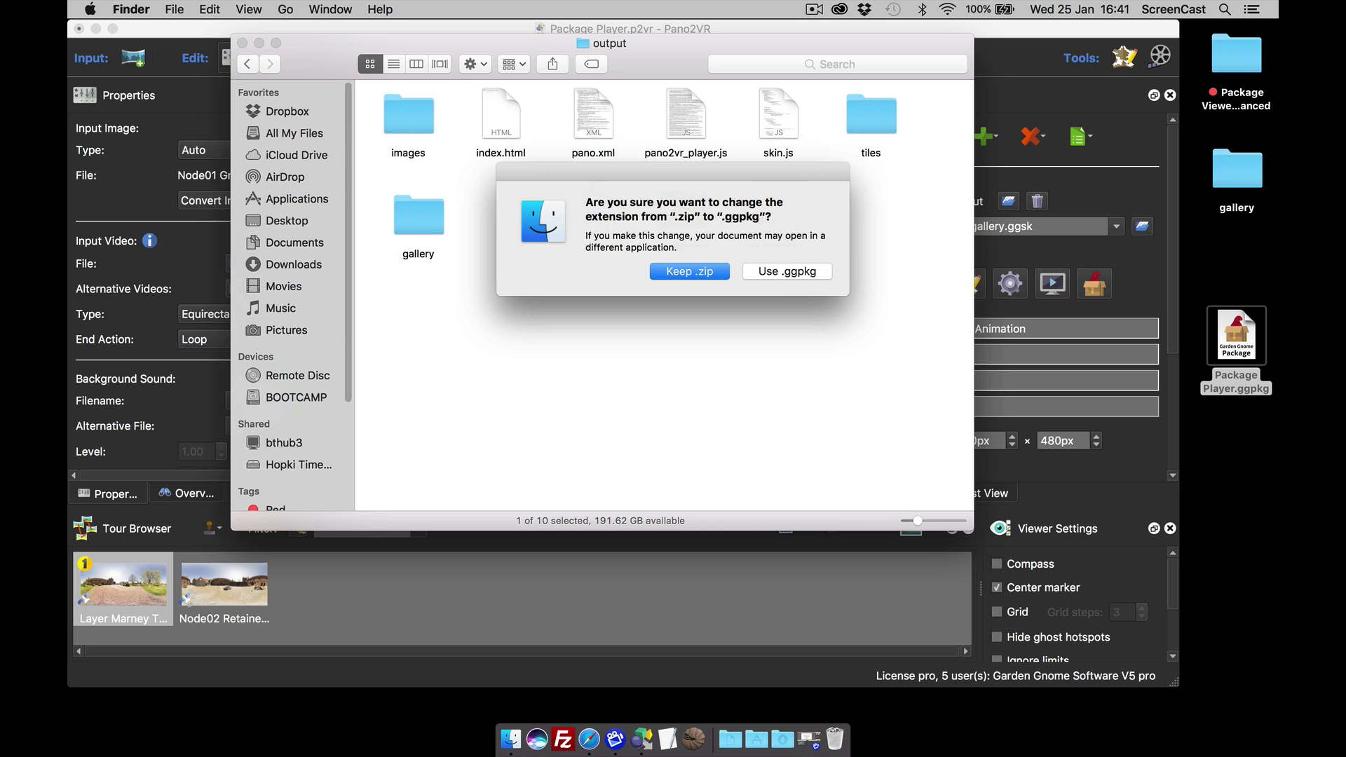
click(795, 270)
drag(780, 218, 1217, 259)
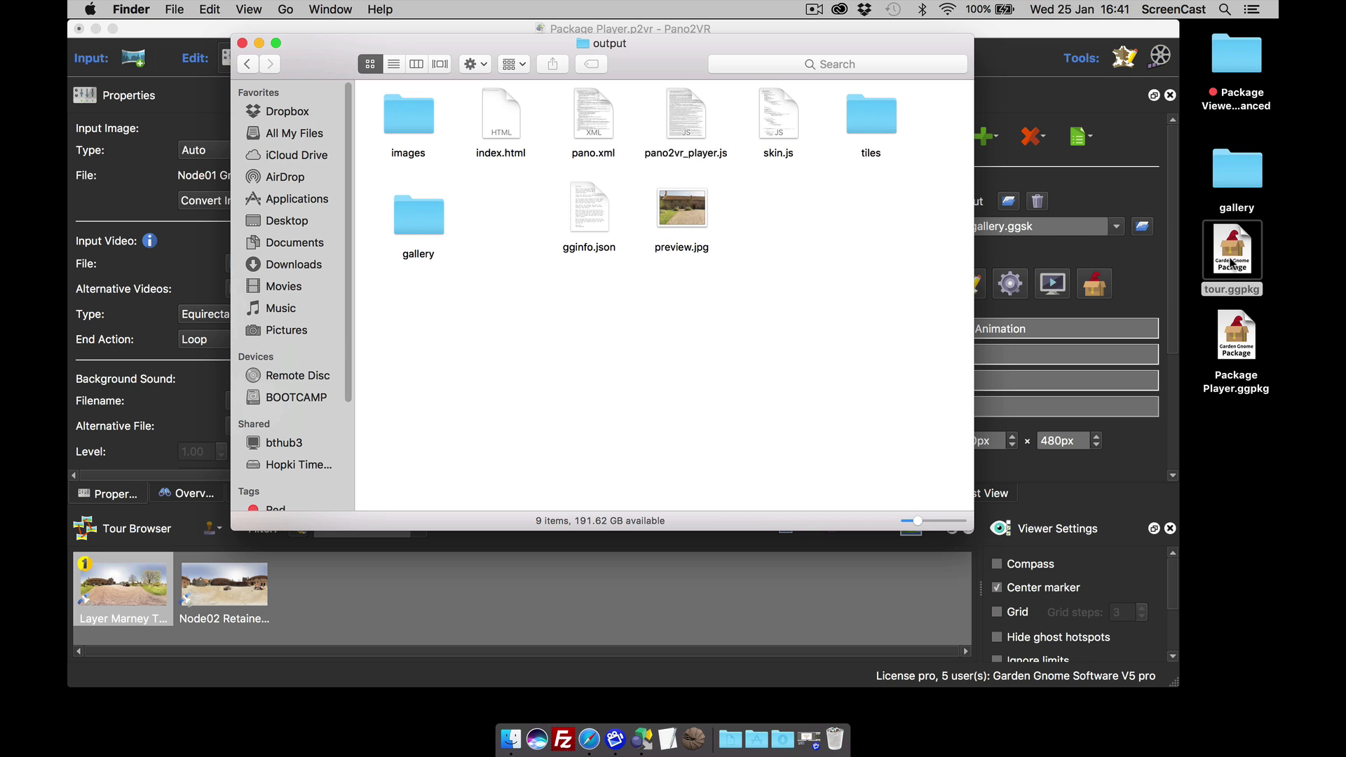
double_click(1231, 262)
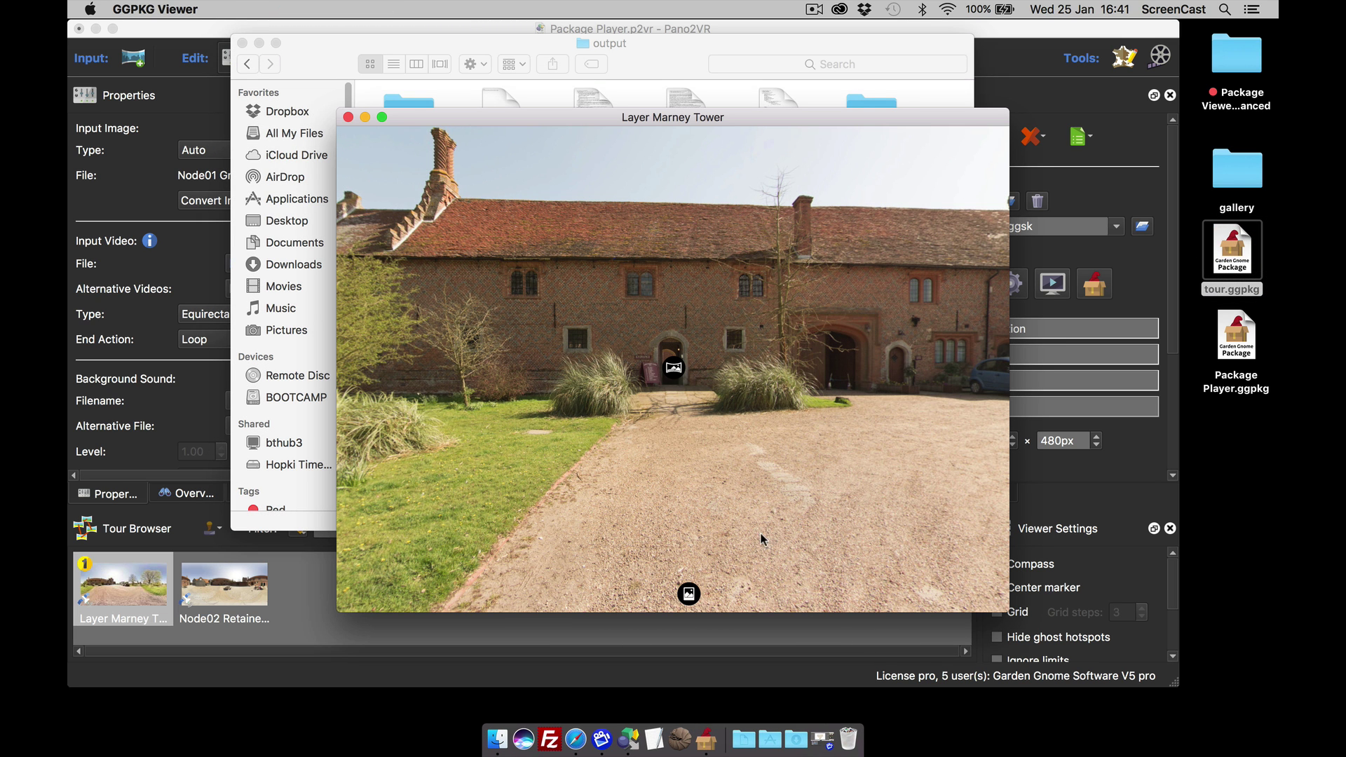
click(689, 593)
click(956, 594)
click(956, 593)
click(956, 594)
click(956, 594)
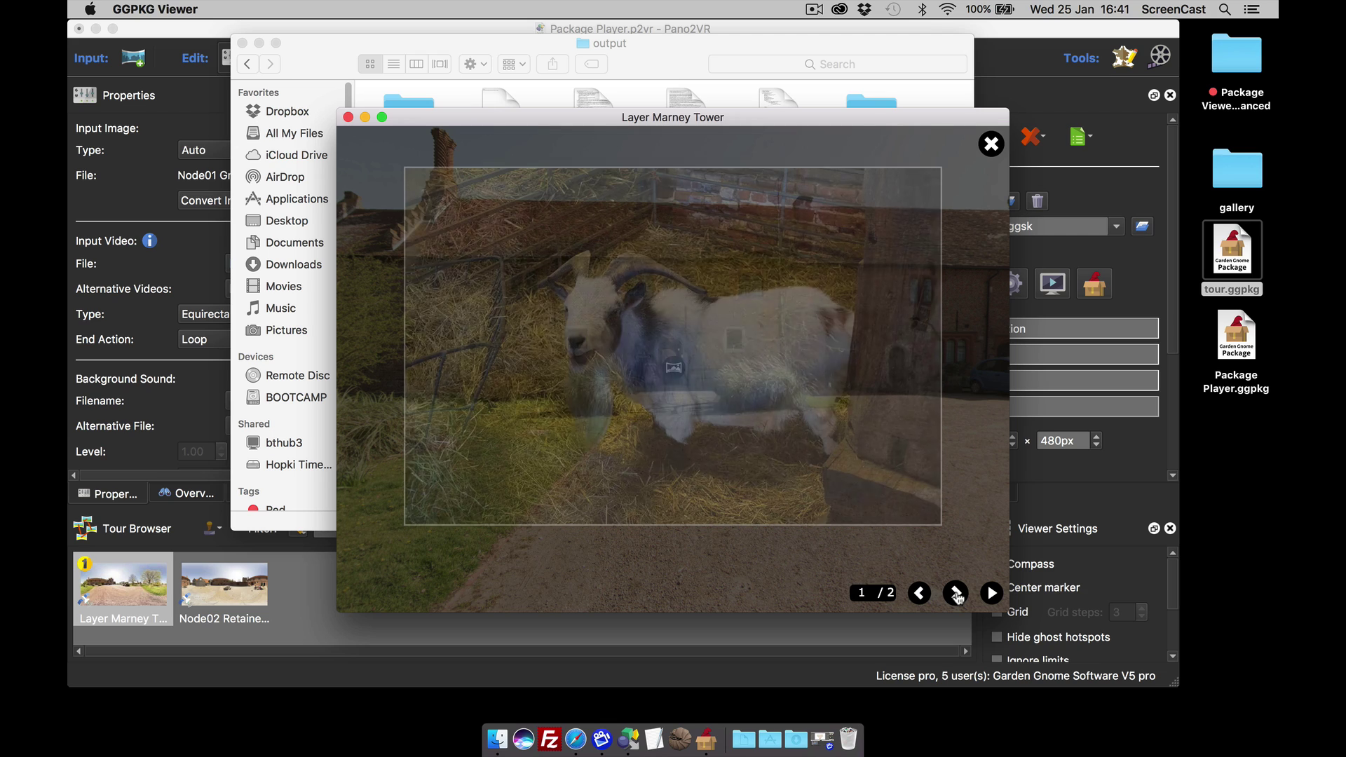
click(991, 144)
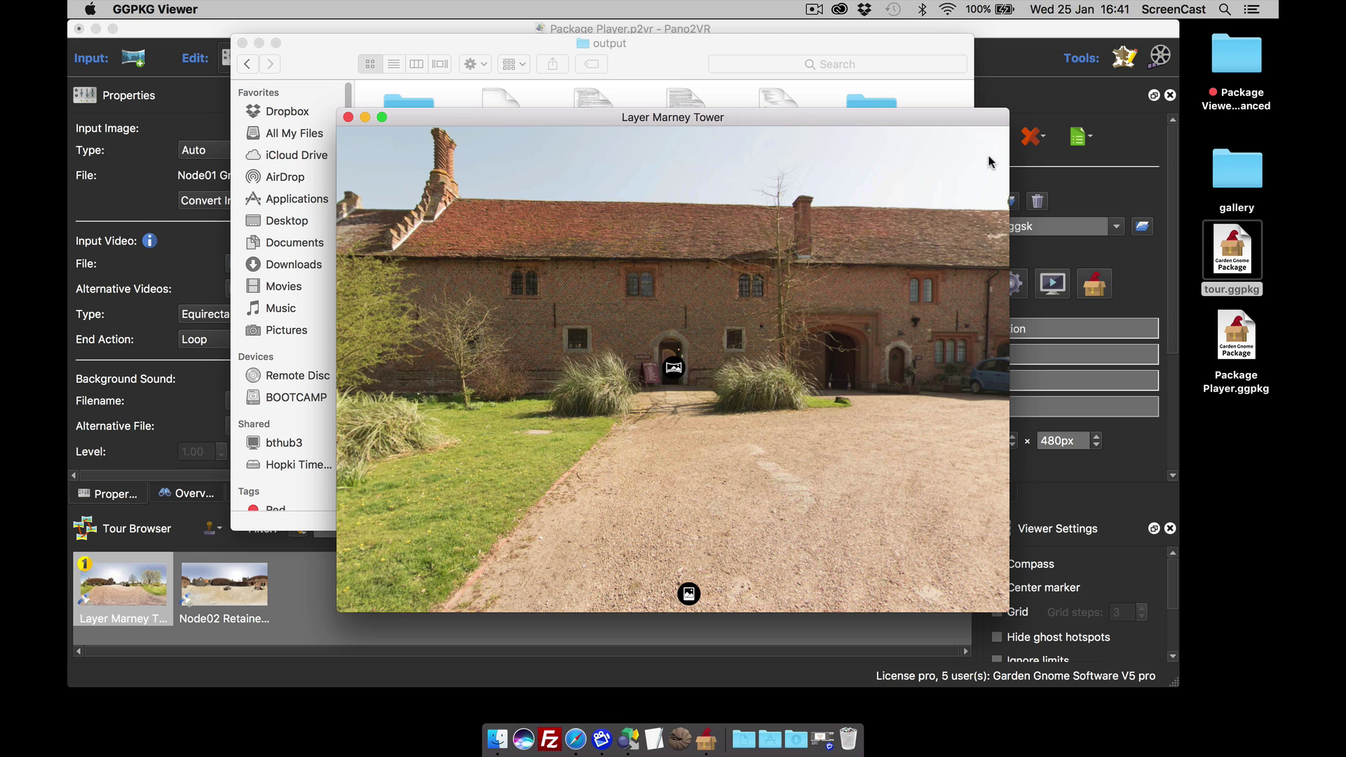
click(348, 117)
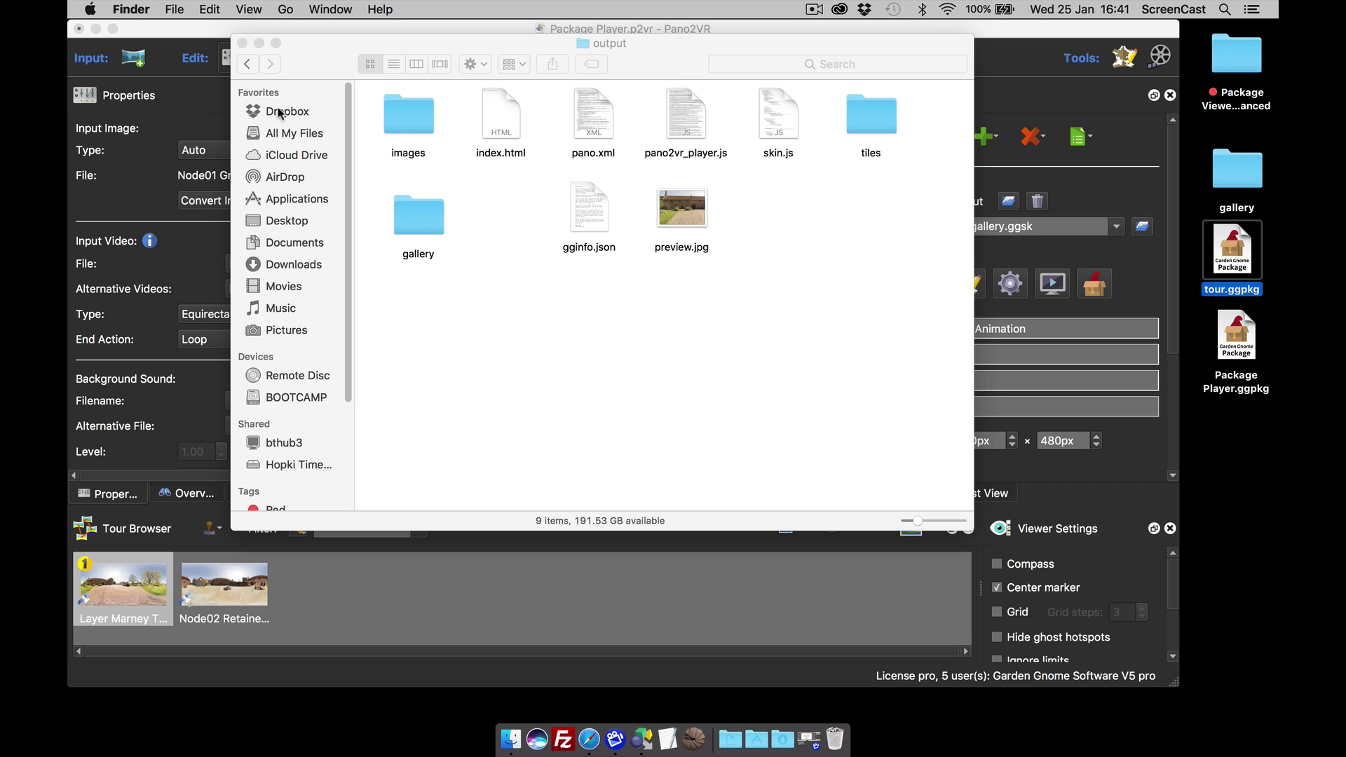
Step: Rename the output folder to tour.ggpkgd, confirming the added extension
click(249, 64)
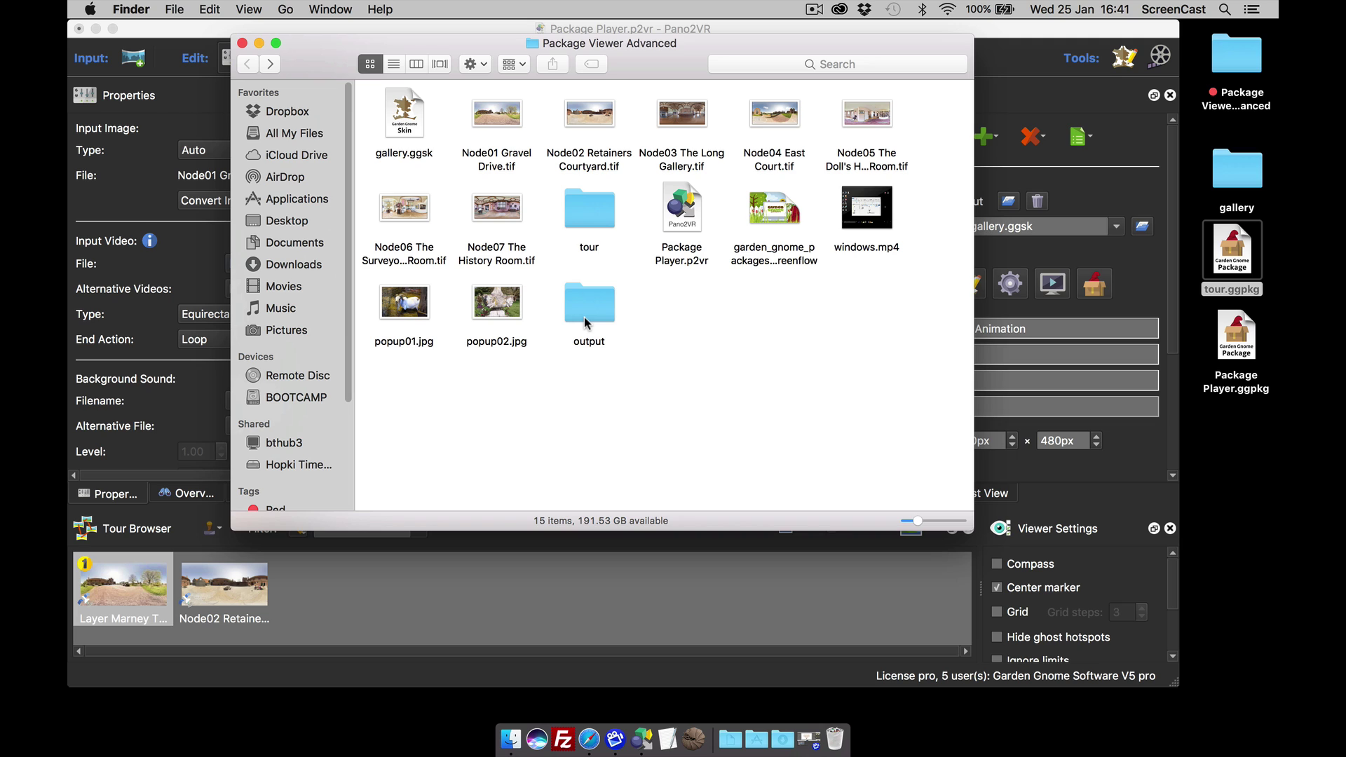
click(589, 343)
click(600, 347)
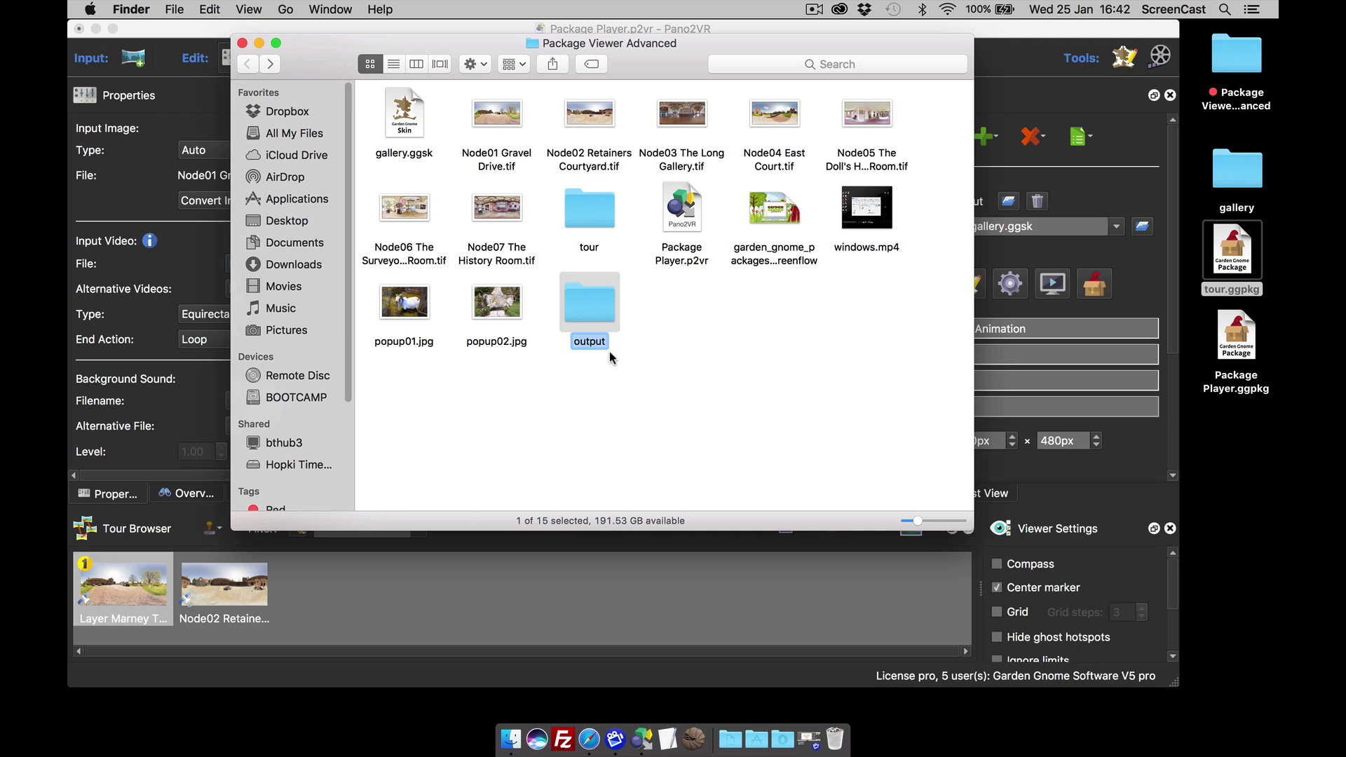
text(tour.ggpkgd)
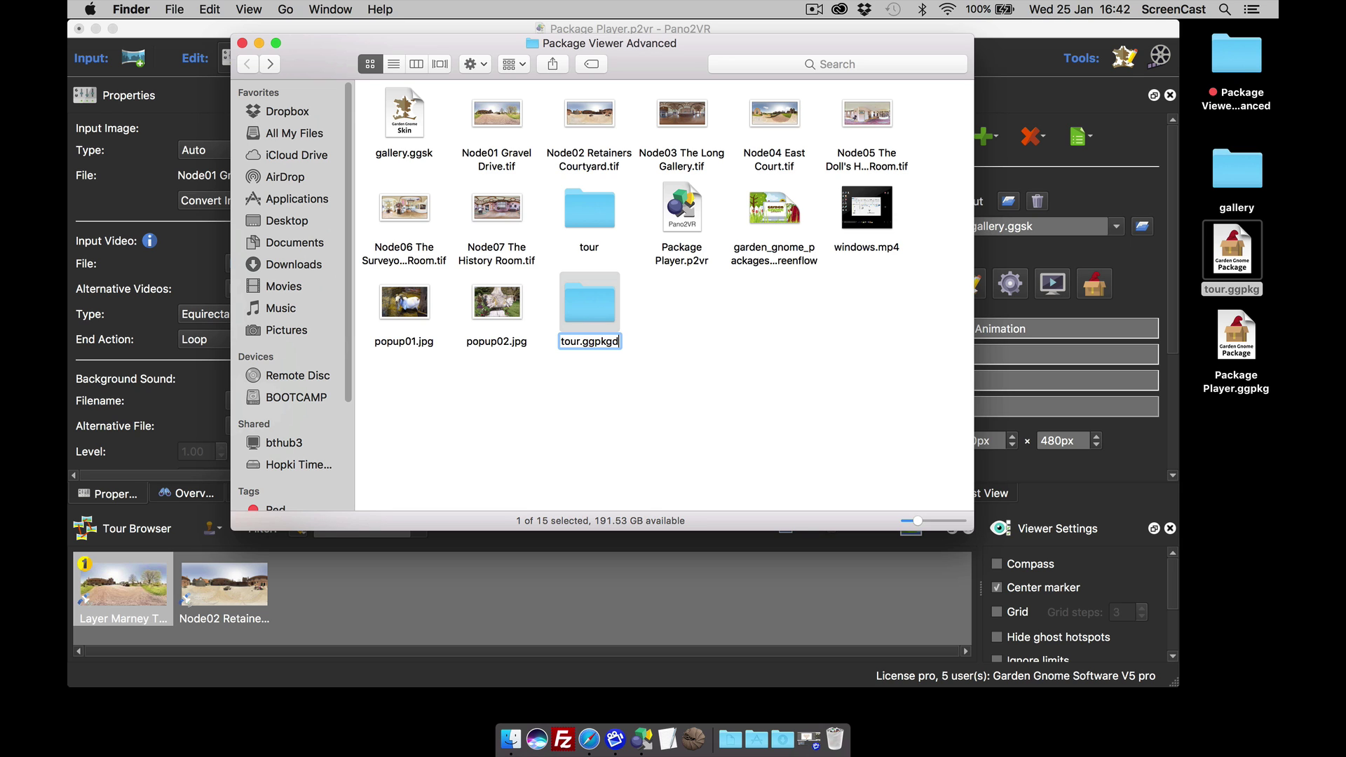
key(Return)
click(790, 271)
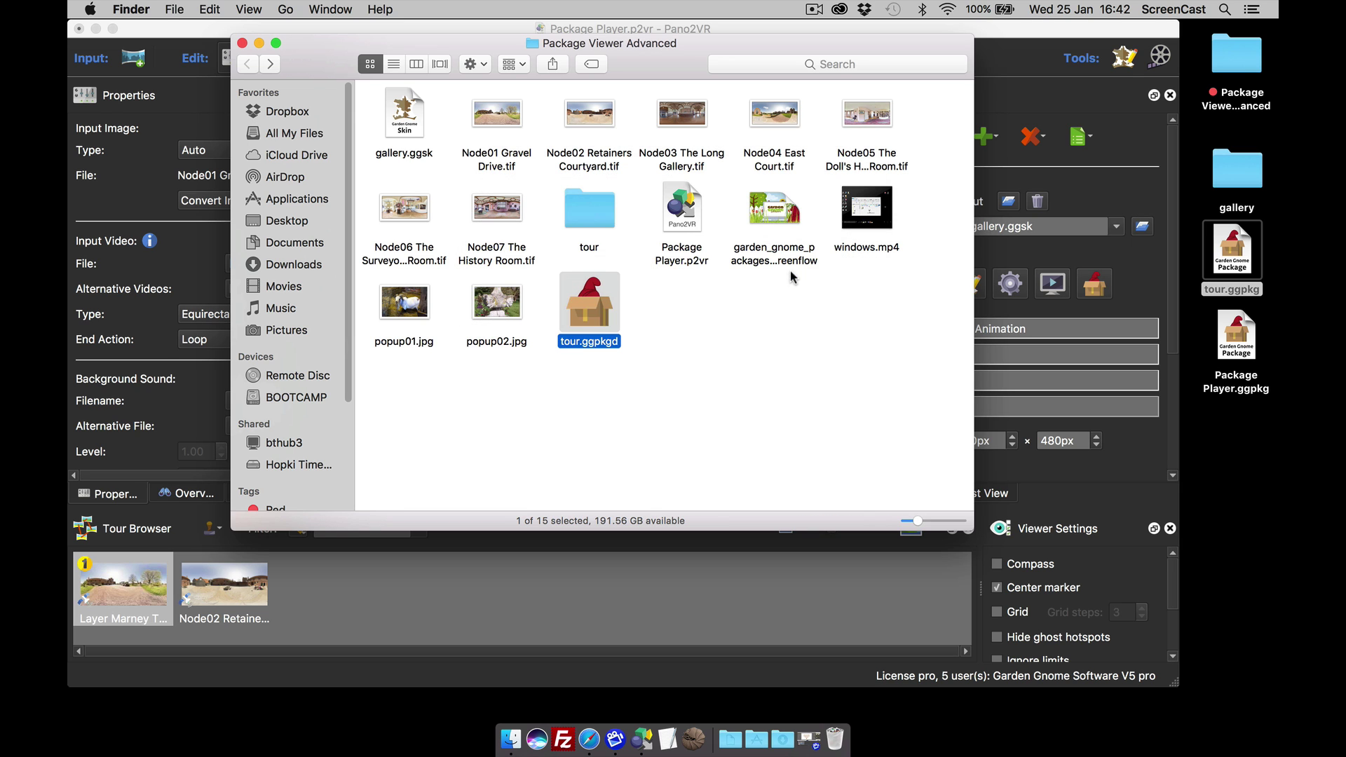
Step: Open tour.ggpkgd in GGPKG Viewer and show the goat photo gallery popup
click(649, 312)
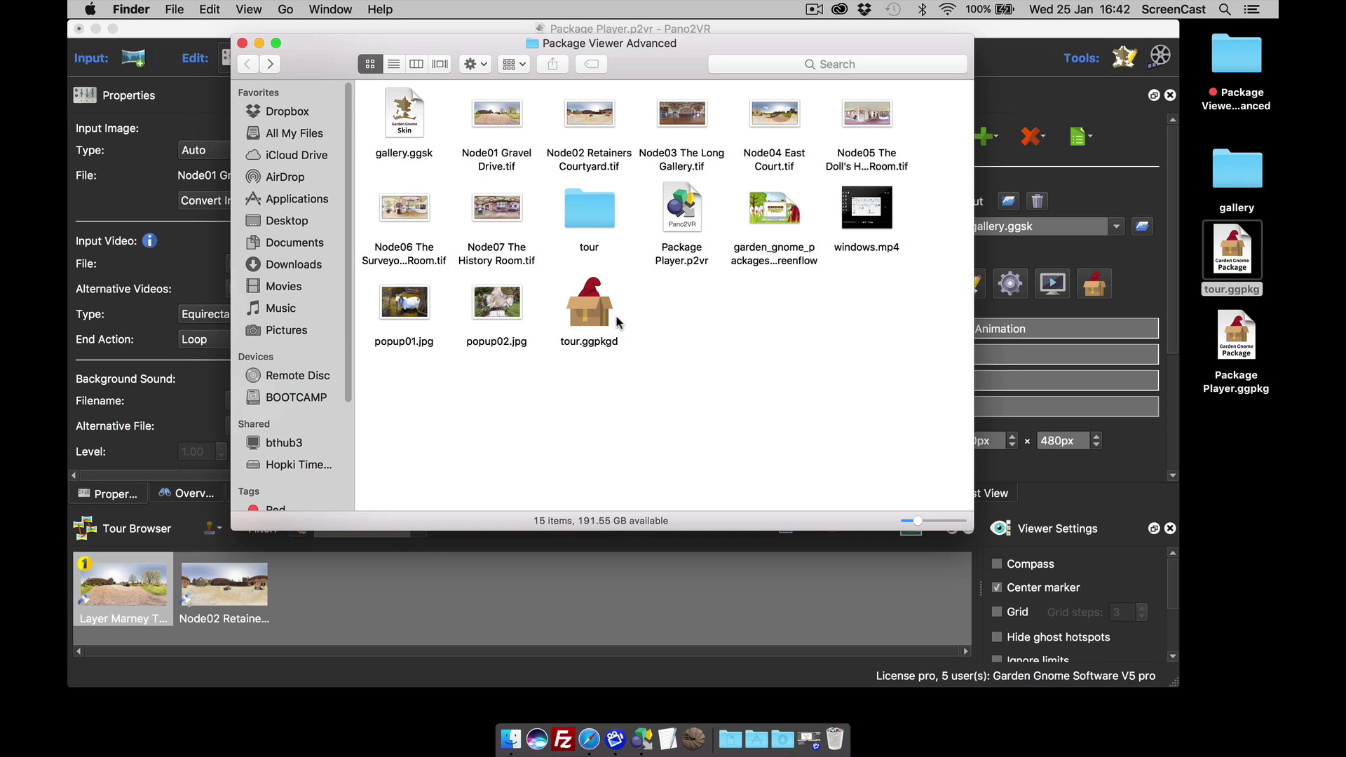
click(593, 317)
double_click(593, 316)
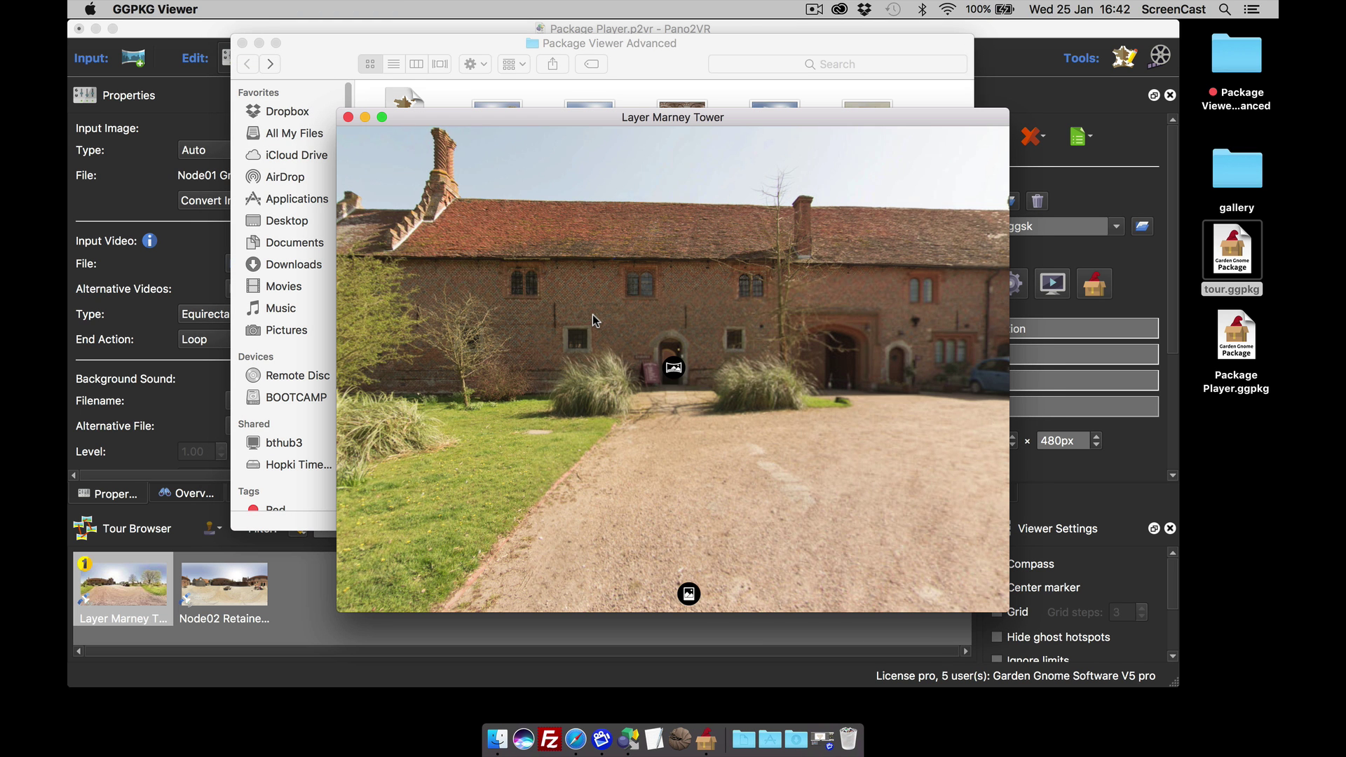
click(688, 594)
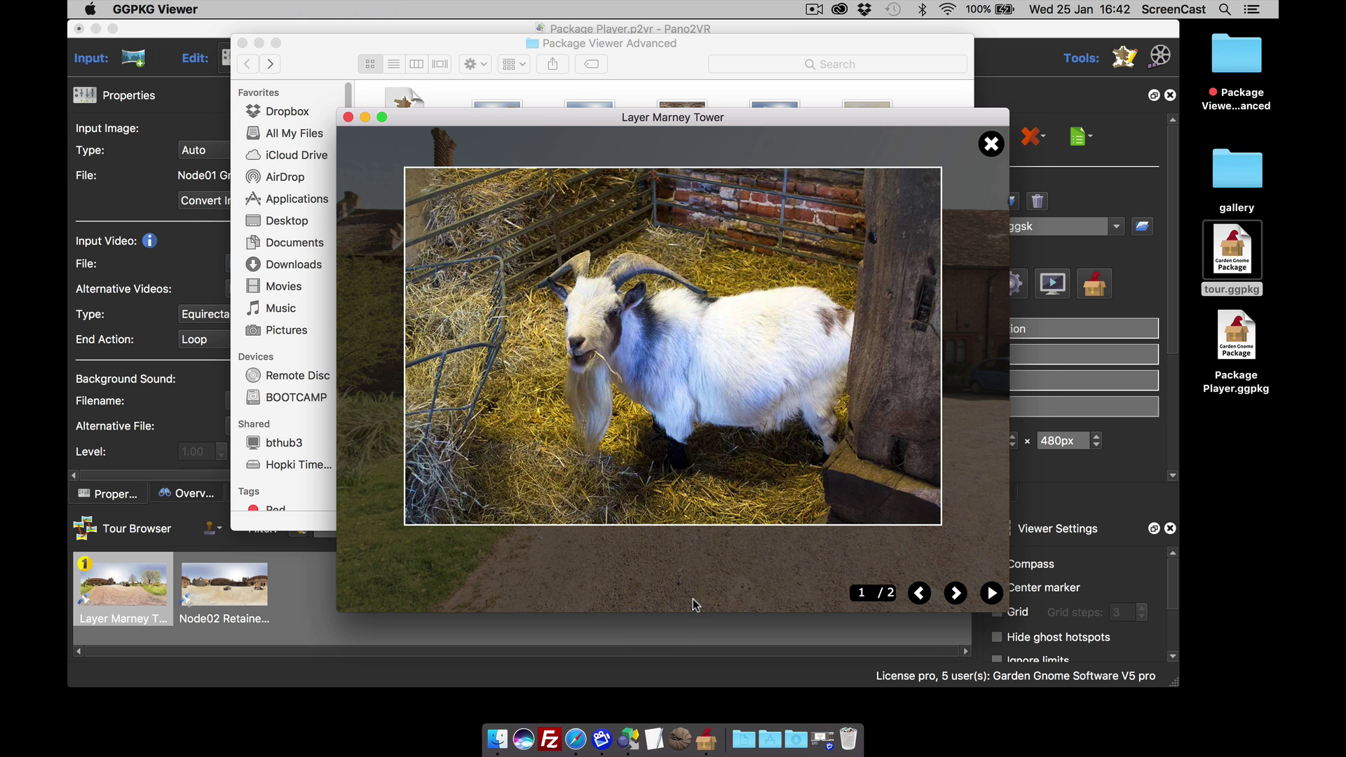